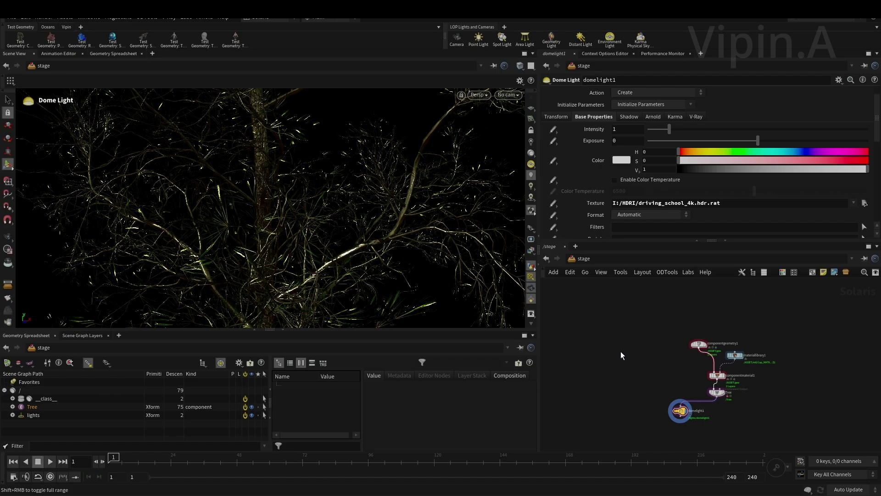
- Select componentgeometry1 to show its parameters while looking over the Tree chain and domelight1
{"action": "middle_click_drag", "start_coordinate": [649, 358], "coordinate": [632, 343]}
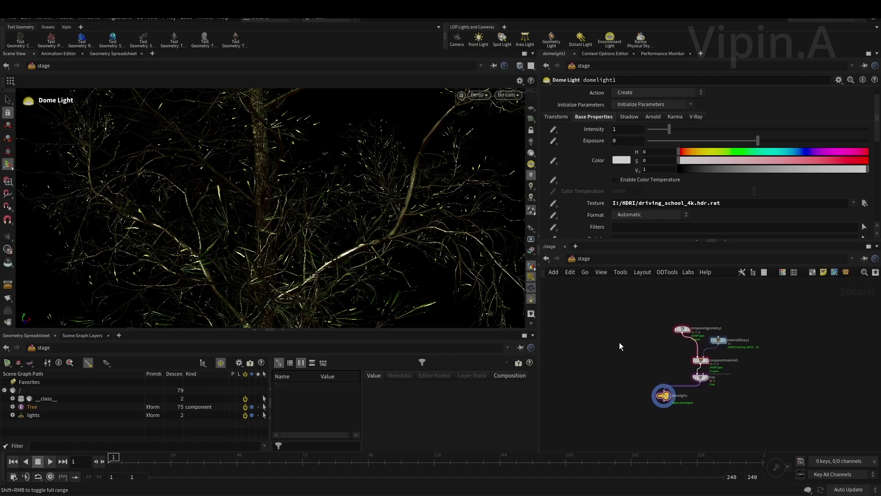
{"action": "scroll", "coordinate": [623, 344], "scroll_direction": "up", "scroll_amount": 5}
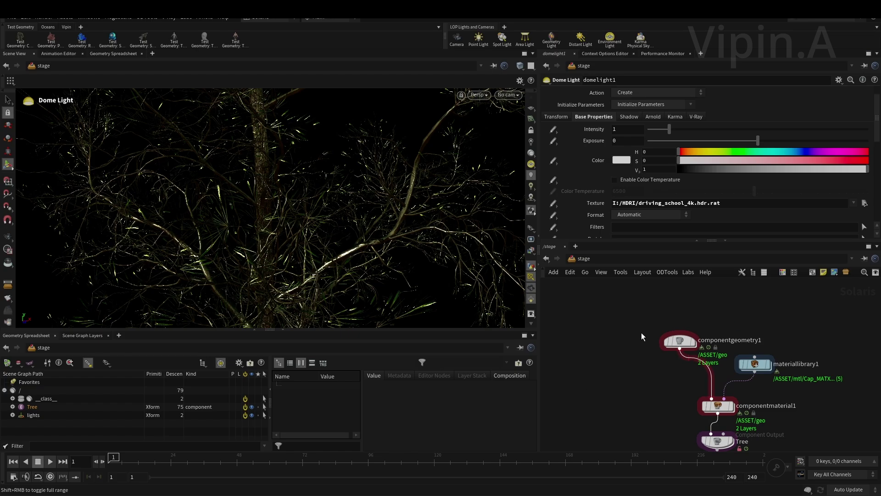
{"action": "left_click", "coordinate": [679, 341]}
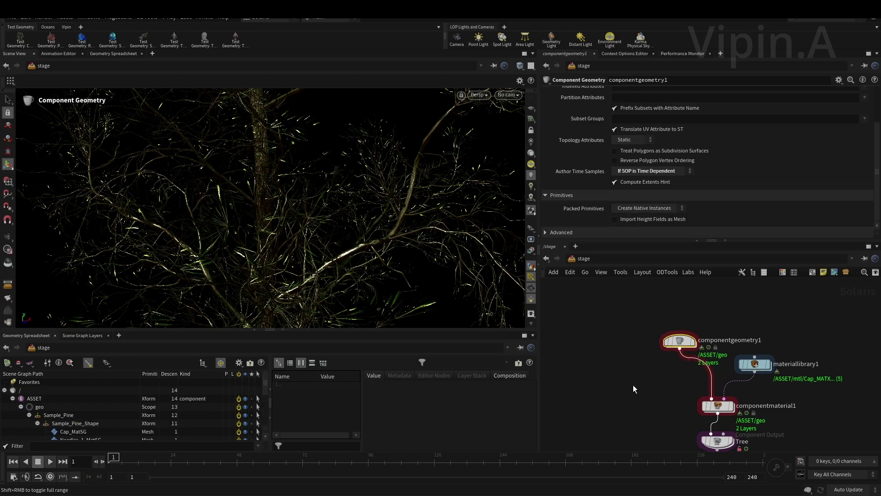
{"action": "middle_click_drag", "start_coordinate": [633, 384], "coordinate": [638, 326]}
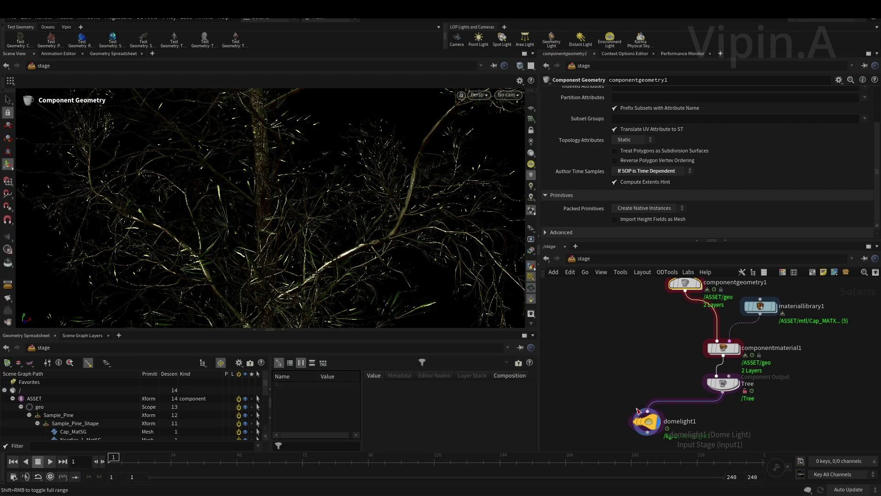
{"action": "middle_click_drag", "start_coordinate": [645, 379], "coordinate": [626, 355]}
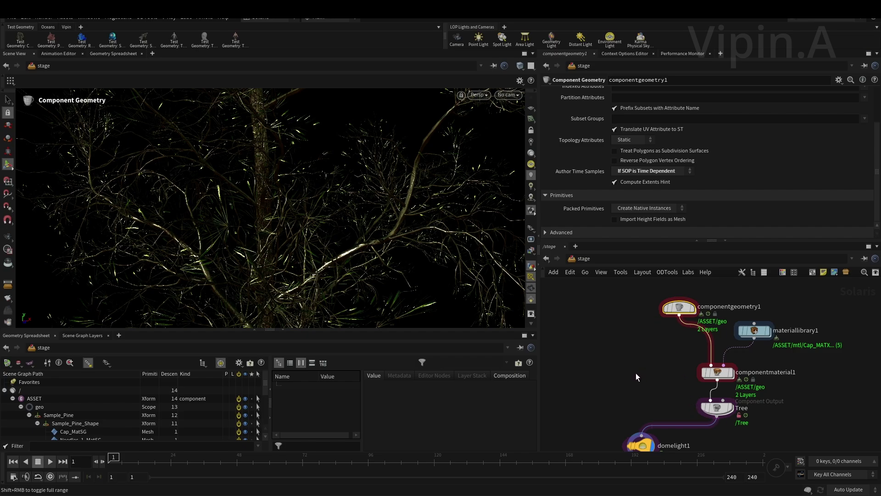
{"action": "middle_click_drag", "start_coordinate": [643, 375], "coordinate": [611, 358]}
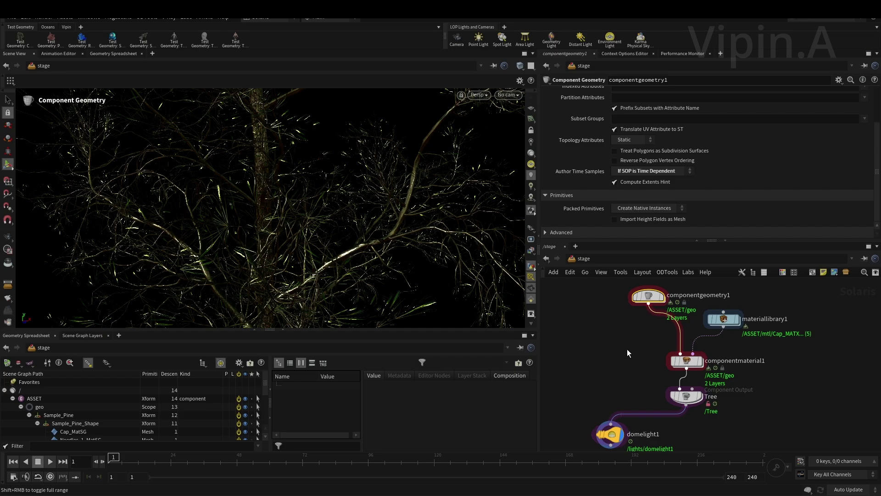
{"action": "middle_click_drag", "start_coordinate": [628, 353], "coordinate": [639, 318]}
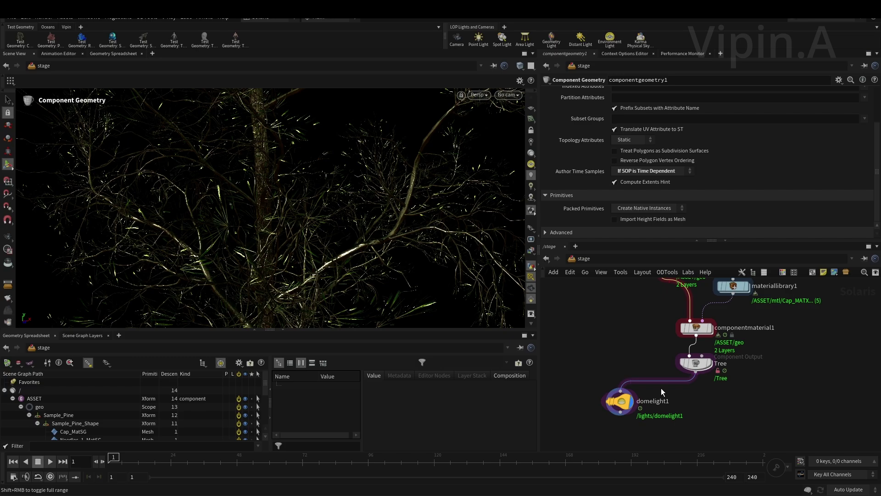
{"action": "scroll", "coordinate": [746, 414], "scroll_direction": "up", "scroll_amount": 3}
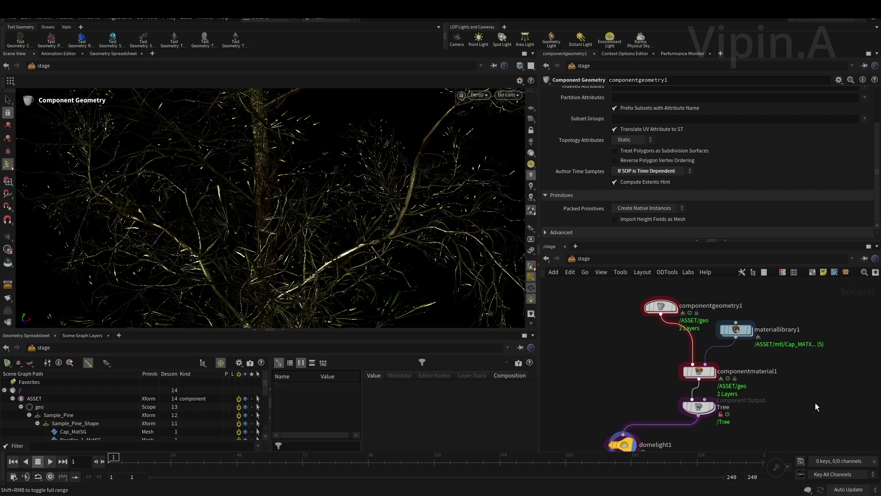
{"action": "middle_click_drag", "start_coordinate": [784, 386], "coordinate": [750, 382]}
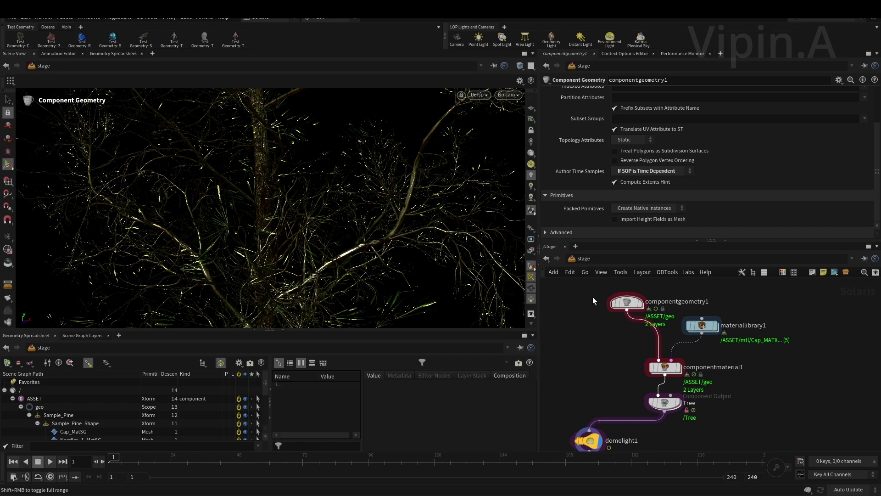
{"action": "middle_click_drag", "start_coordinate": [607, 393], "coordinate": [659, 384]}
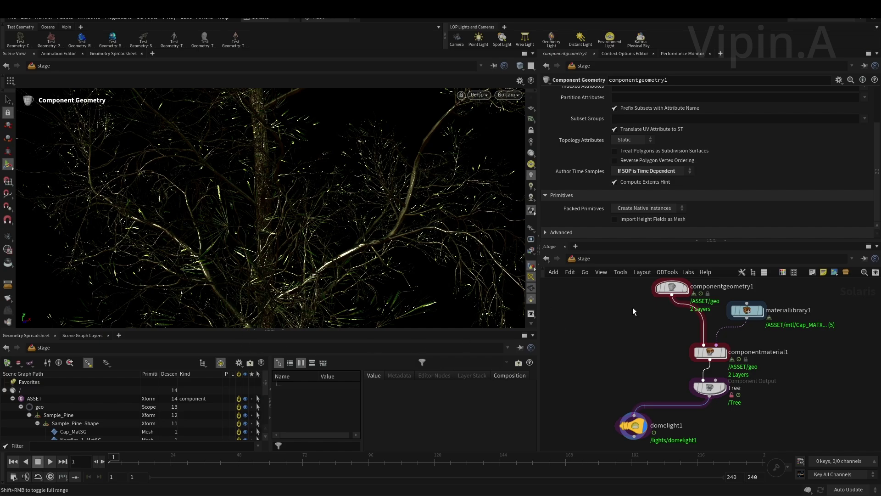
- Look inside componentgeometry1, return to /stage, and display componentmaterial1's cap, needle and bark assignments
{"action": "scroll", "coordinate": [641, 315], "scroll_direction": "up", "scroll_amount": 5}
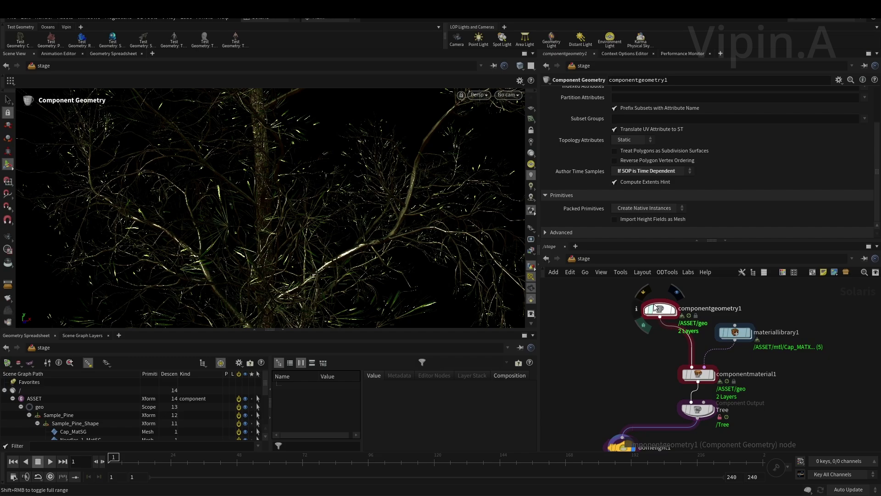
{"action": "double_click", "coordinate": [662, 312]}
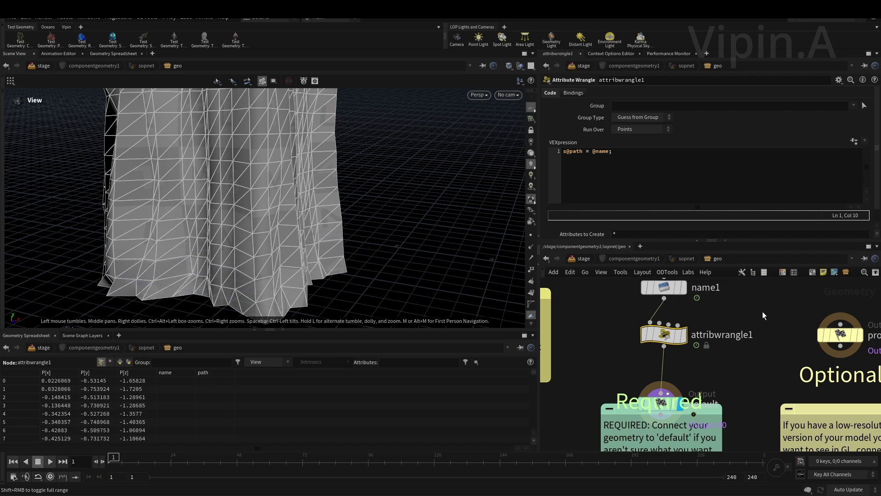
{"action": "left_click", "coordinate": [583, 259]}
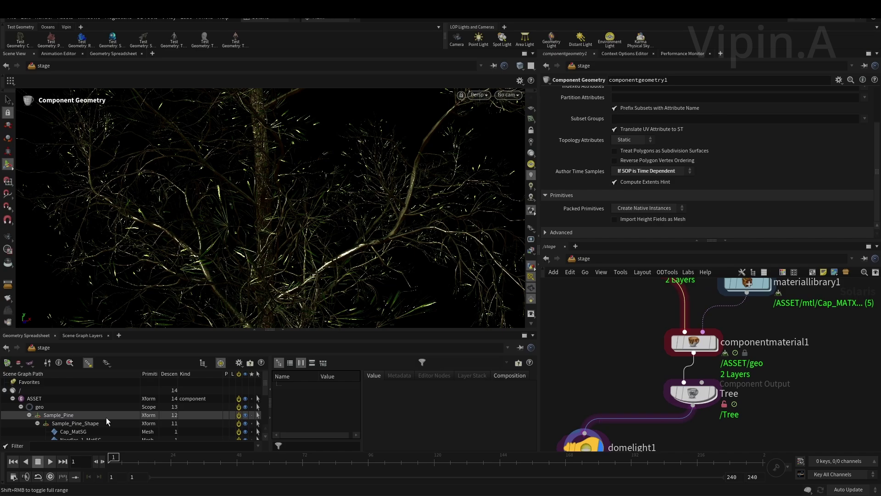
{"action": "scroll", "coordinate": [91, 420], "scroll_direction": "down", "scroll_amount": 3}
{"action": "left_click", "coordinate": [693, 342]}
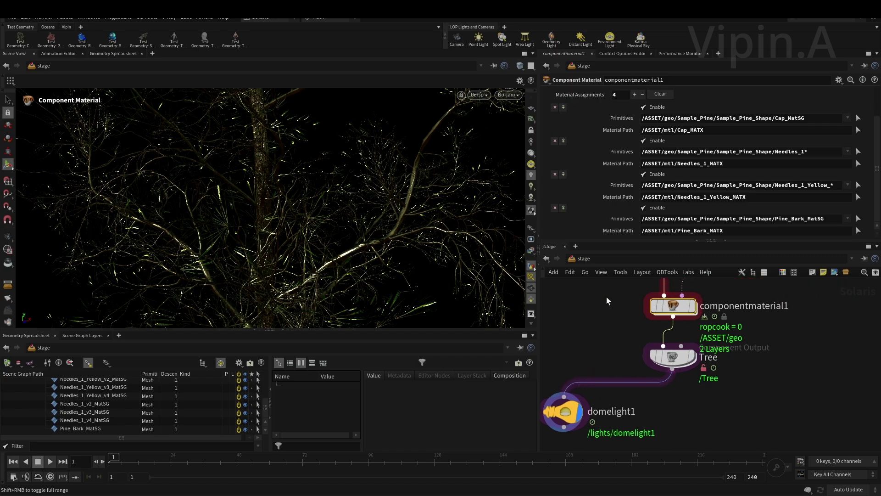
- Show the Tree component output's parameters and scroll down to its Thumbnail settings
{"action": "middle_click_drag", "start_coordinate": [624, 365], "coordinate": [635, 312]}
{"action": "left_click", "coordinate": [685, 385]}
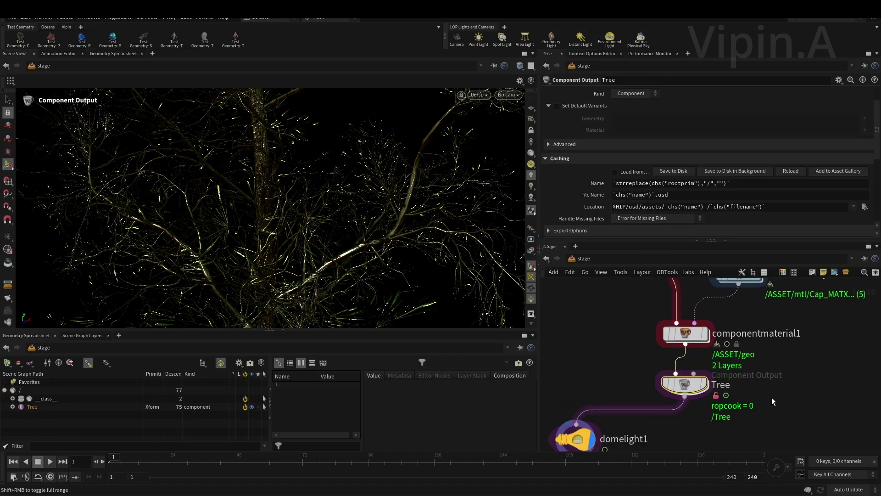
{"action": "scroll", "coordinate": [588, 211], "scroll_direction": "down", "scroll_amount": 3}
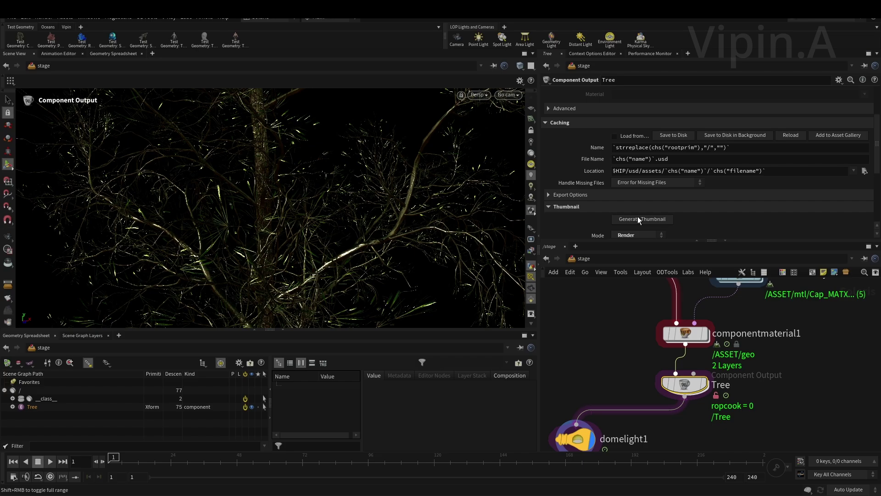
{"action": "scroll", "coordinate": [637, 211], "scroll_direction": "down", "scroll_amount": 4}
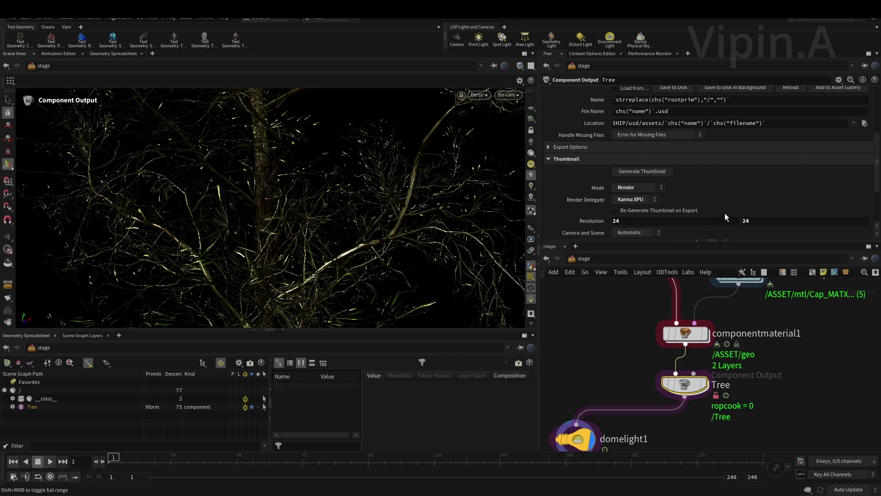
- Box-select componentgeometry1 to show its time-sample and native-instance settings
{"action": "middle_click_drag", "start_coordinate": [617, 342], "coordinate": [637, 398]}
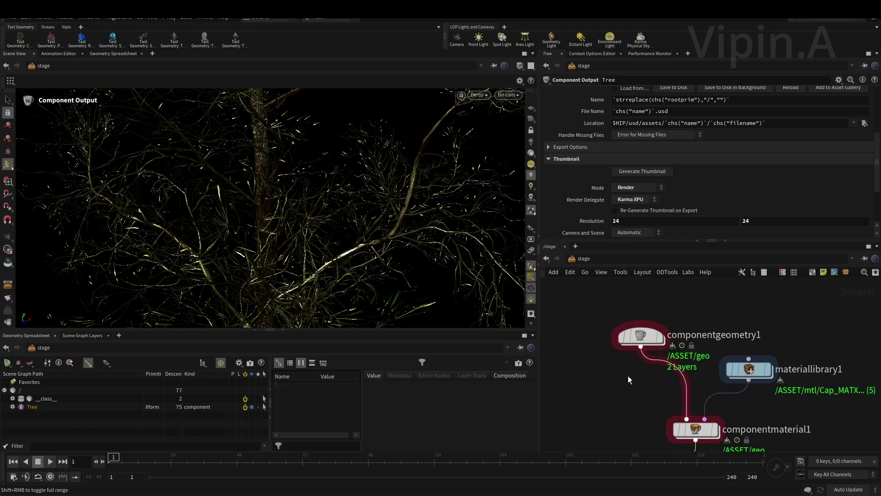
{"action": "left_click_drag", "start_coordinate": [619, 382], "coordinate": [649, 334]}
{"action": "left_click_drag", "start_coordinate": [626, 376], "coordinate": [654, 313]}
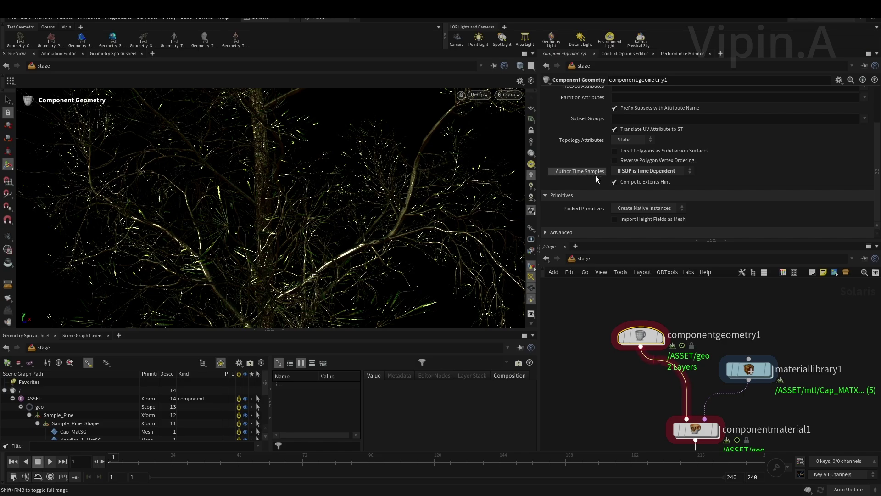
{"action": "left_click", "coordinate": [632, 170]}
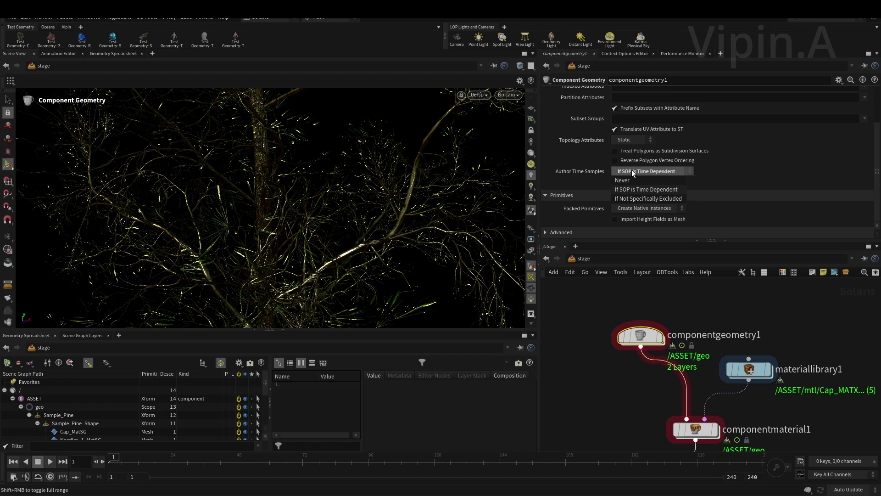
{"action": "left_click", "coordinate": [630, 180]}
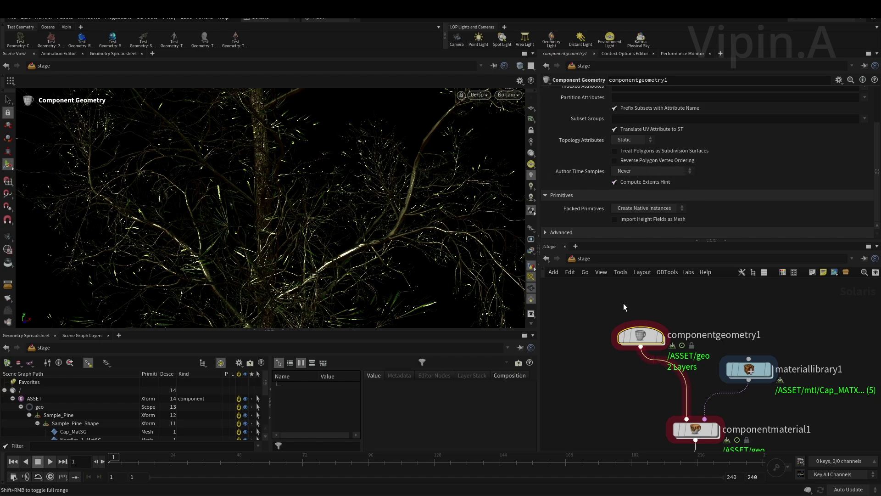
{"action": "middle_click_drag", "start_coordinate": [582, 359], "coordinate": [596, 358]}
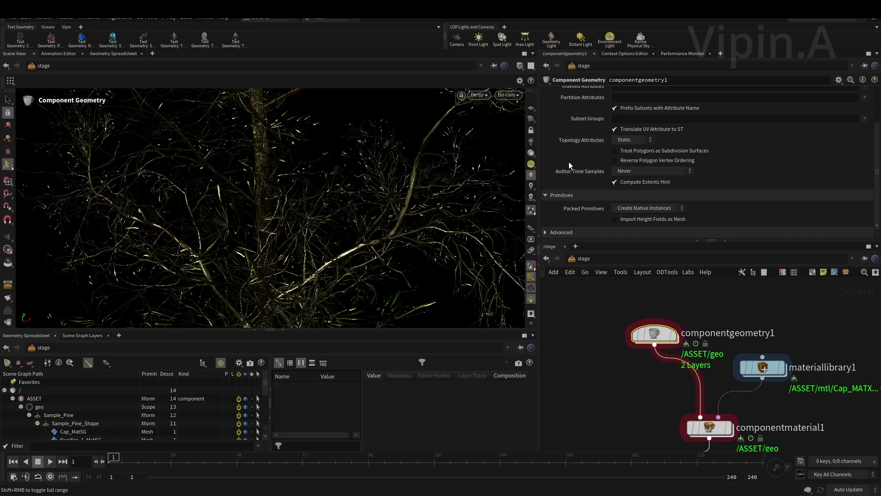
{"action": "left_click", "coordinate": [628, 171]}
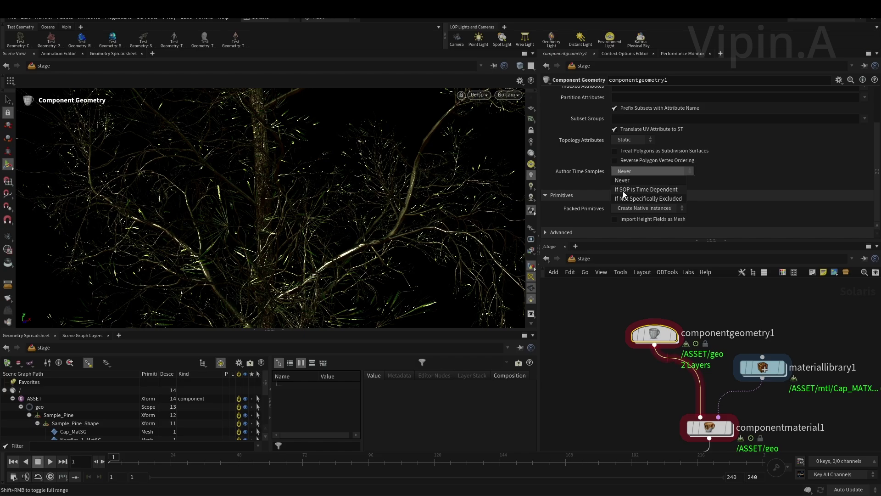
{"action": "left_click", "coordinate": [667, 189]}
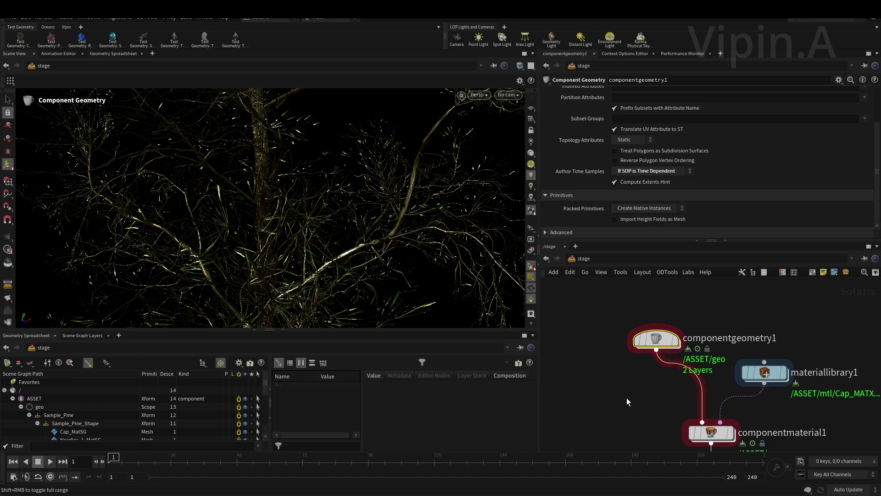
{"action": "middle_click_drag", "start_coordinate": [629, 404], "coordinate": [598, 313]}
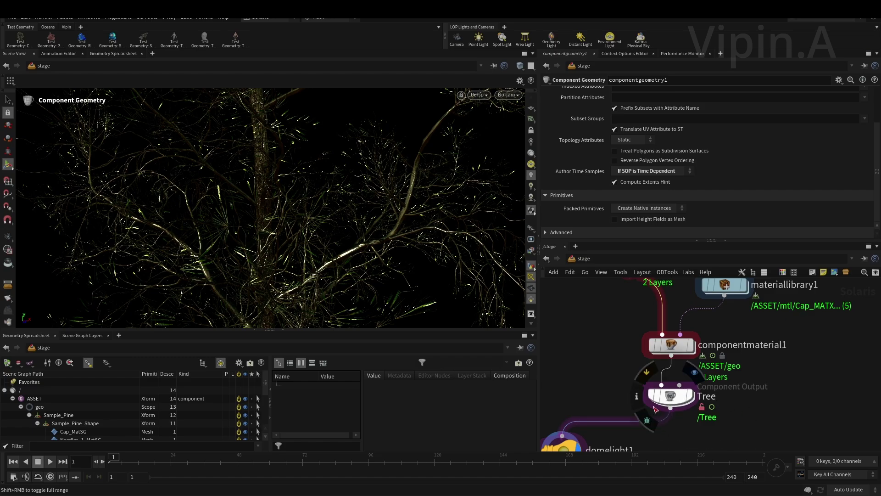
- Select the Tree component output, check its right-click action menu, then dismiss it and zoom in
{"action": "left_click", "coordinate": [670, 397]}
{"action": "right_click", "coordinate": [675, 401]}
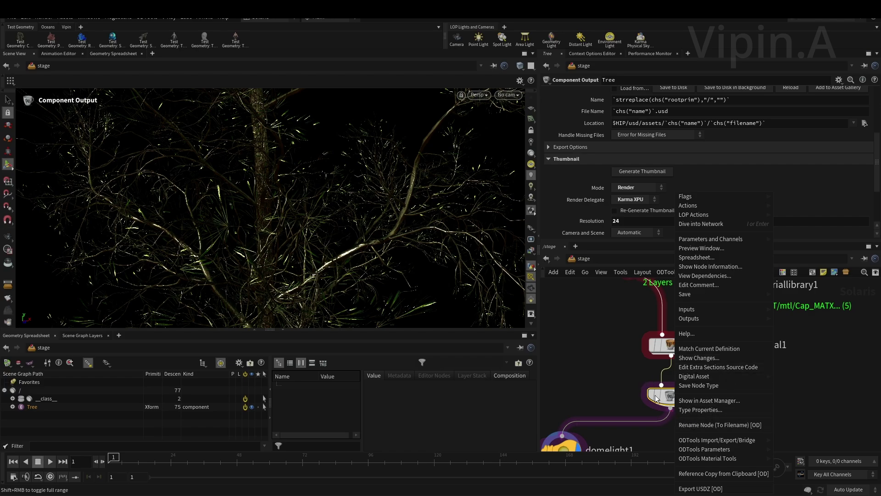
{"action": "left_click", "coordinate": [610, 370]}
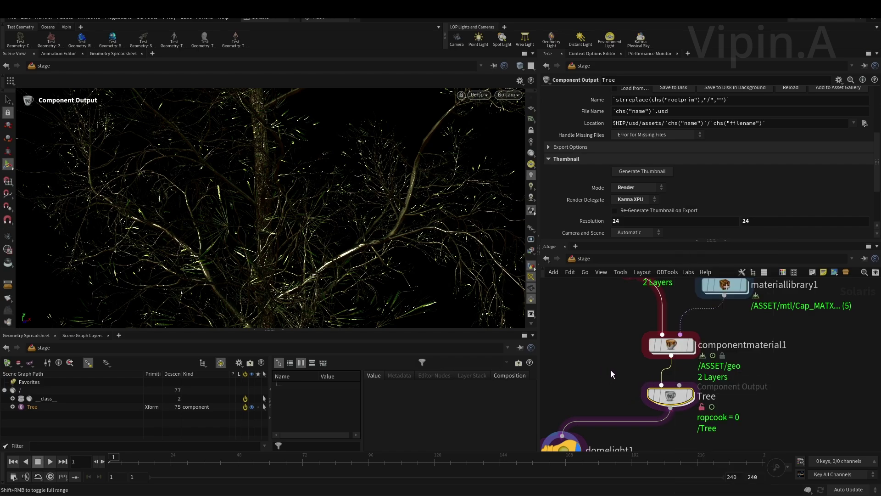
{"action": "scroll", "coordinate": [596, 362], "scroll_direction": "up", "scroll_amount": 5}
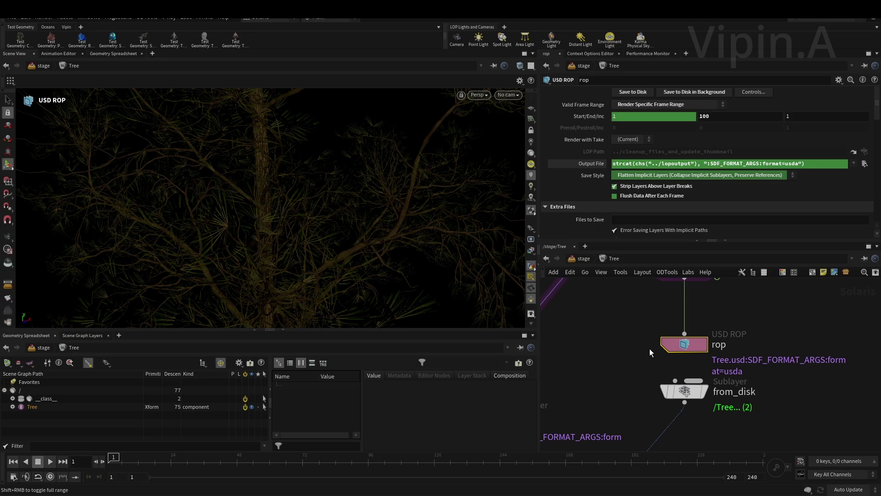
- Select the rop node inside the Tree component output's network
{"action": "scroll", "coordinate": [647, 348], "scroll_direction": "down", "scroll_amount": 6}
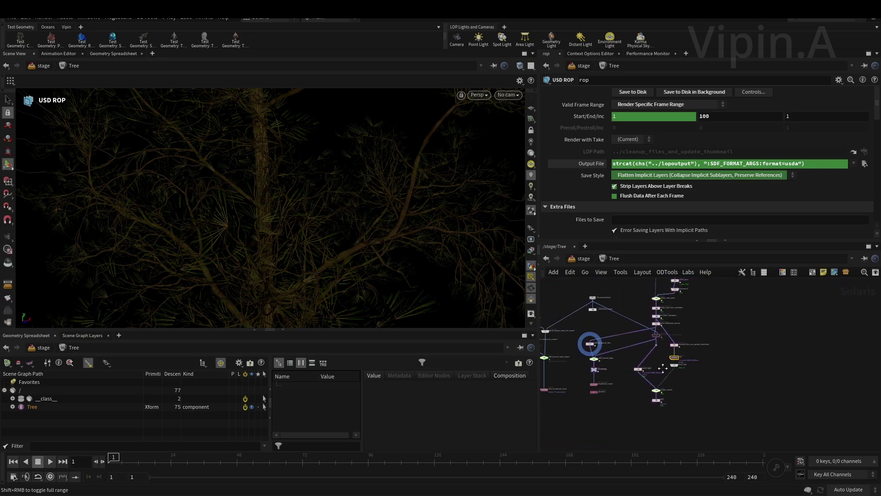
{"action": "scroll", "coordinate": [682, 366], "scroll_direction": "up", "scroll_amount": 4}
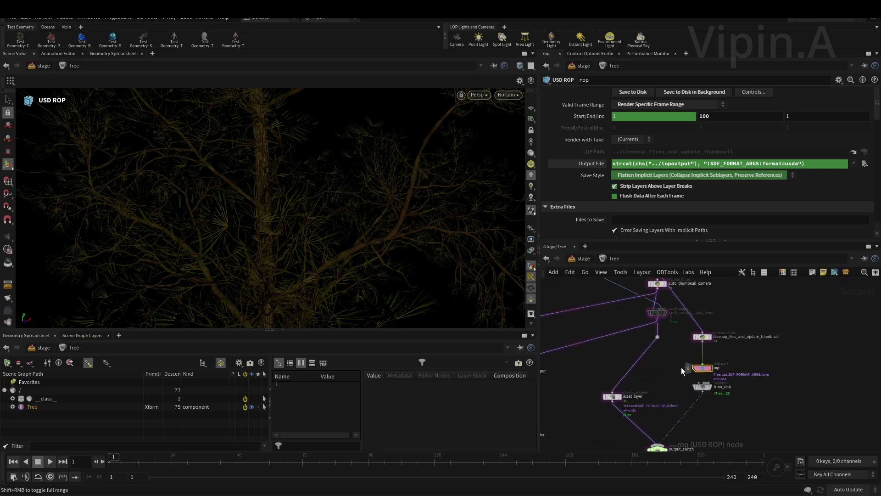
{"action": "scroll", "coordinate": [676, 369], "scroll_direction": "down", "scroll_amount": 2}
{"action": "scroll", "coordinate": [673, 366], "scroll_direction": "up", "scroll_amount": 3}
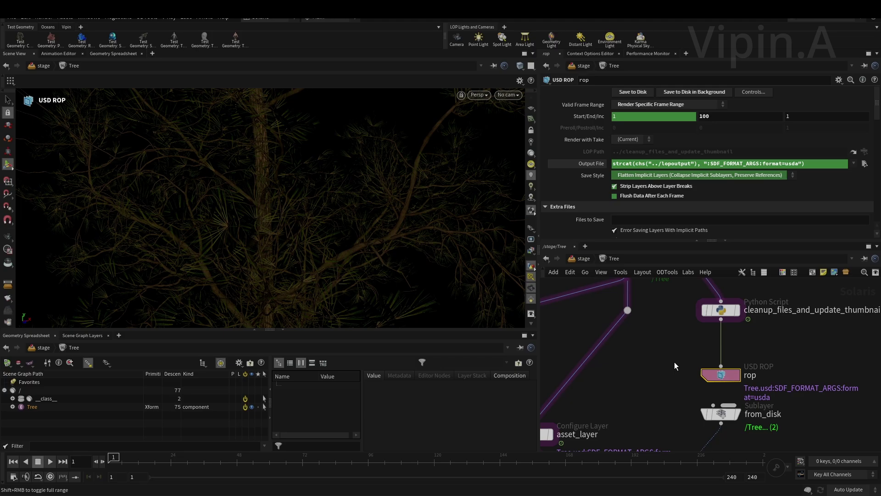
{"action": "left_click_drag", "start_coordinate": [670, 358], "coordinate": [780, 381]}
- Toggle Valid Frame Range to Render Current Frame and back to frames 1–100, then return to /stage
{"action": "left_click", "coordinate": [636, 104]}
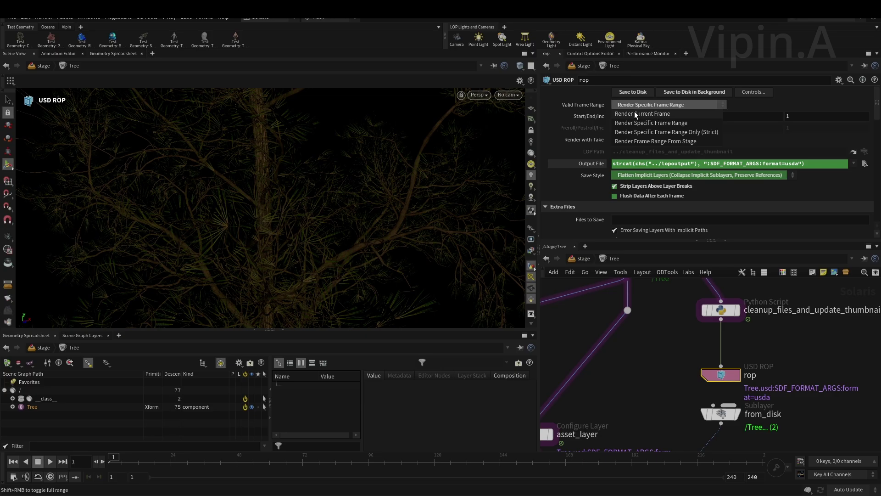
{"action": "left_click", "coordinate": [647, 114]}
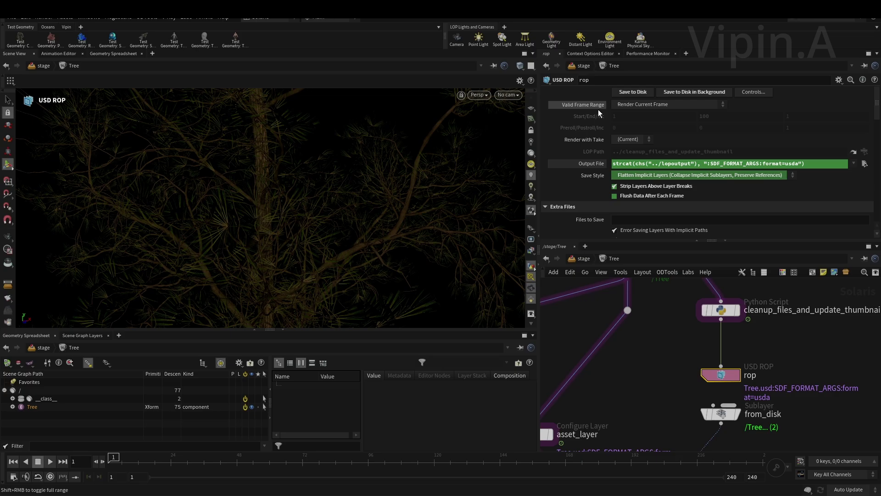
{"action": "left_click", "coordinate": [653, 104]}
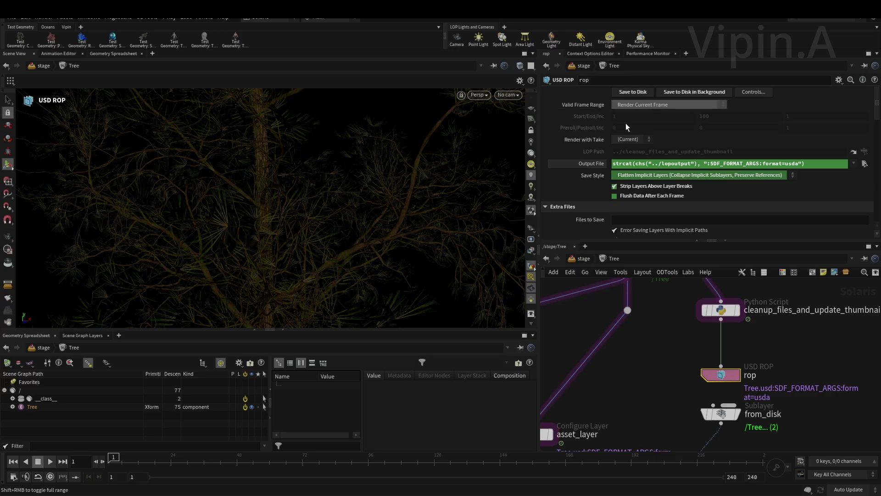
{"action": "left_click", "coordinate": [628, 122]}
{"action": "scroll", "coordinate": [676, 320], "scroll_direction": "down", "scroll_amount": 3}
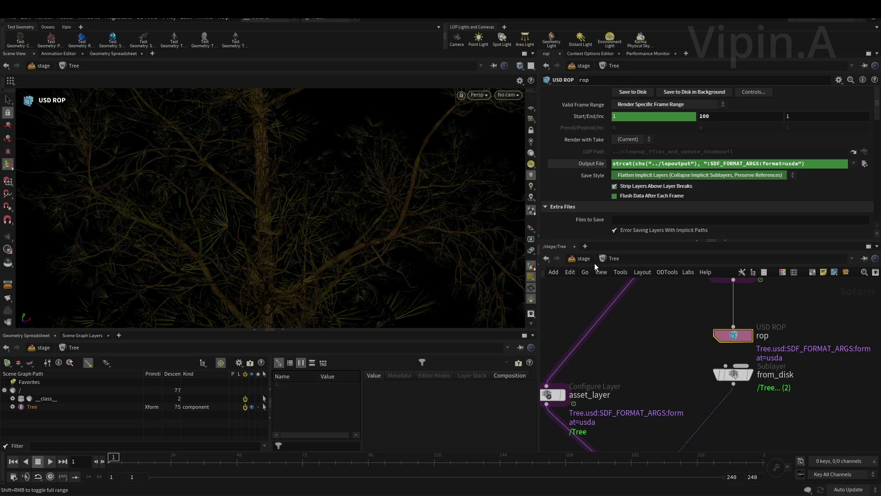
{"action": "left_click", "coordinate": [580, 260]}
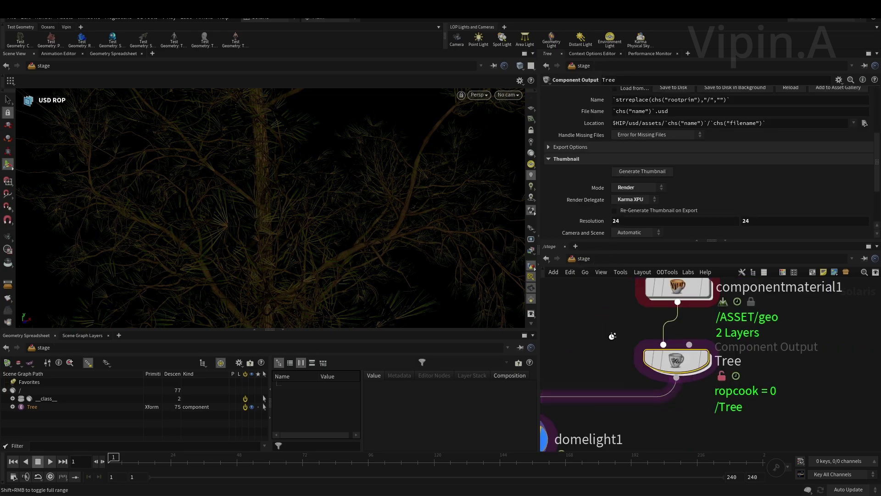
- Add a reference1 node whose File Pattern loads Tree.usd from the Tree asset folder
{"action": "scroll", "coordinate": [734, 331], "scroll_direction": "down", "scroll_amount": 4}
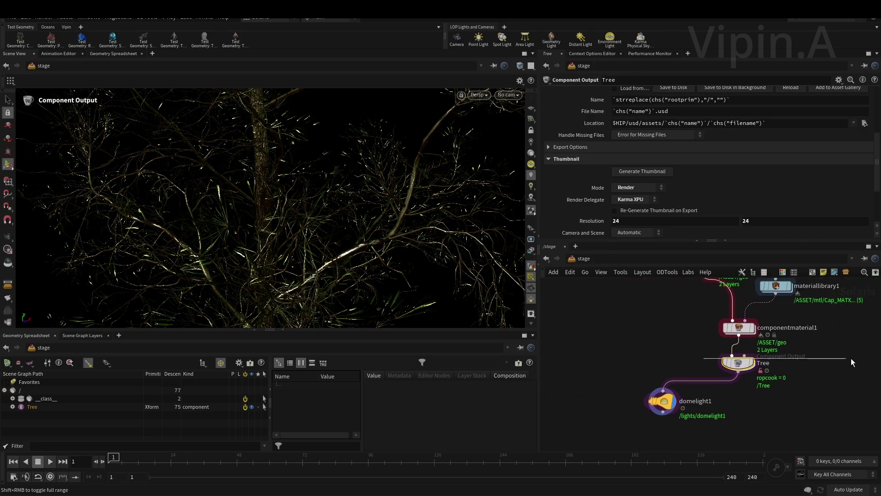
{"action": "scroll", "coordinate": [592, 193], "scroll_direction": "up", "scroll_amount": 3}
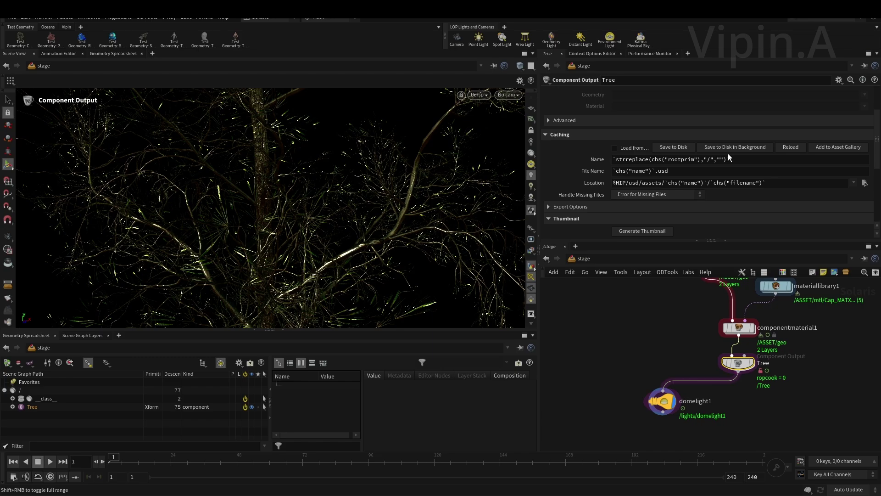
{"action": "middle_click_drag", "start_coordinate": [640, 333], "coordinate": [734, 353]}
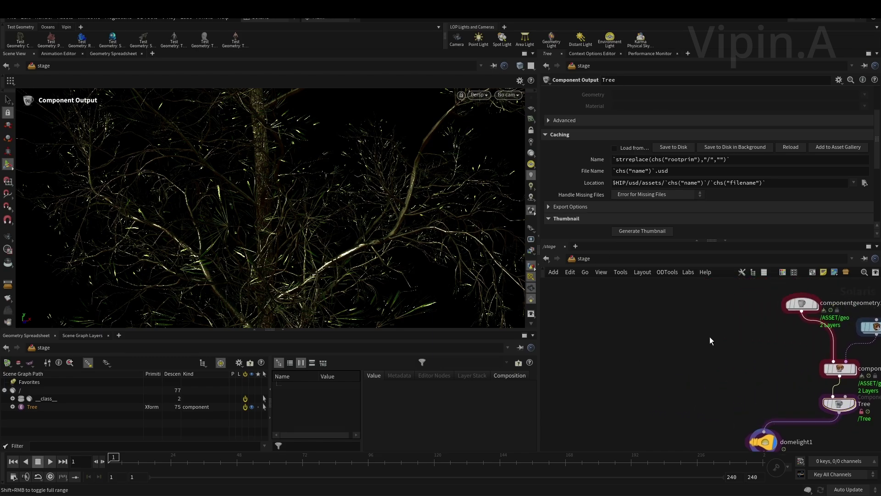
{"action": "key", "text": "Tab"}
{"action": "mouse_move", "coordinate": [728, 305]}
{"action": "left_click", "coordinate": [808, 197]}
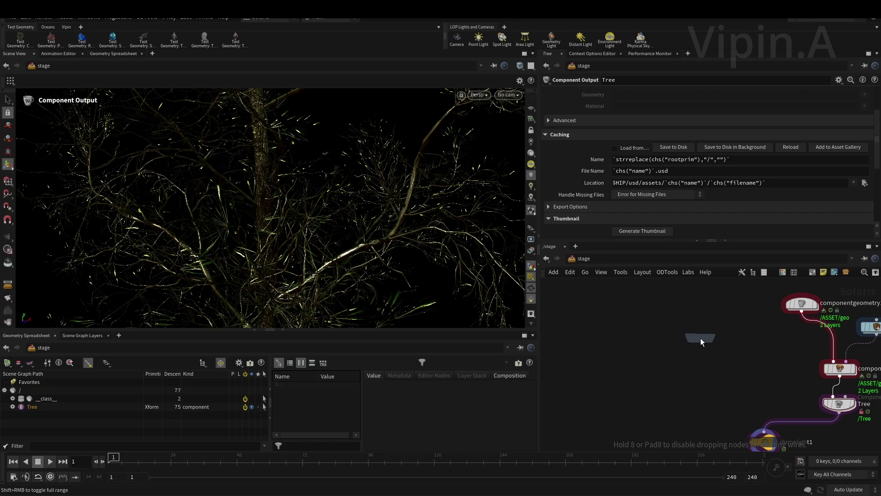
{"action": "left_click", "coordinate": [701, 338]}
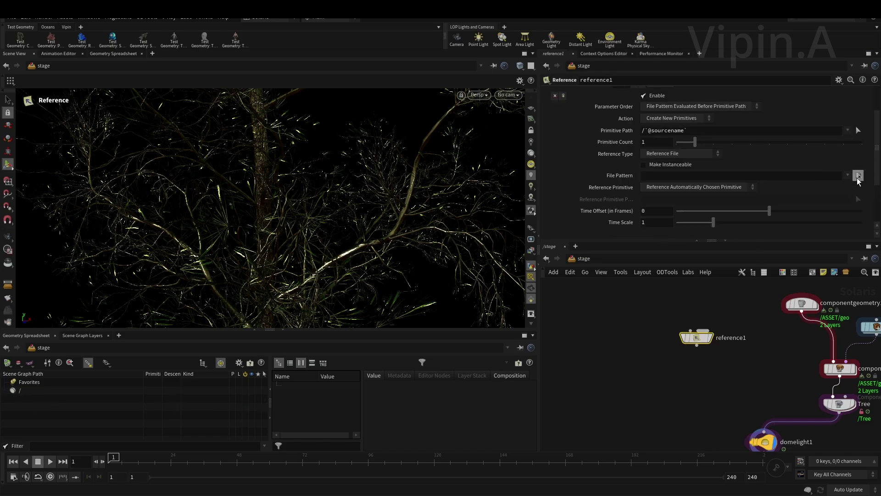
{"action": "left_click", "coordinate": [857, 177]}
{"action": "left_click", "coordinate": [660, 87]}
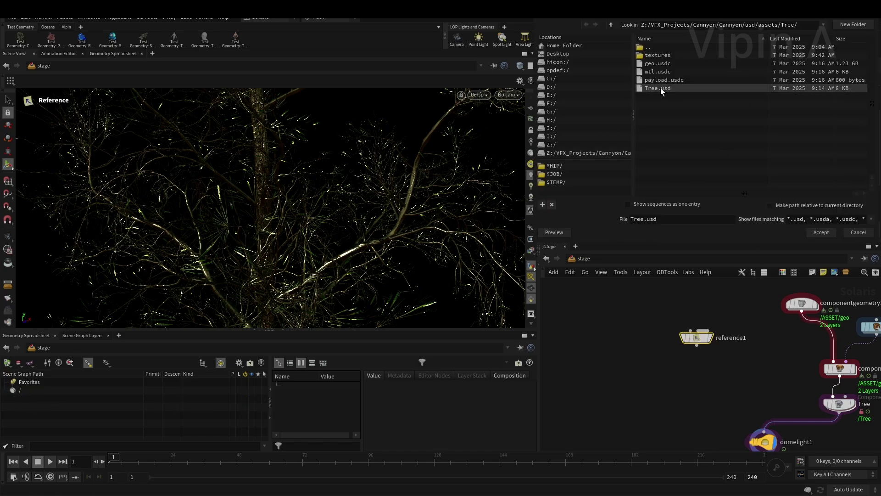
{"action": "left_click", "coordinate": [821, 232]}
- Set reference1's display flag and orbit around the referenced tree in the viewport
{"action": "middle_click_drag", "start_coordinate": [710, 379], "coordinate": [720, 345]}
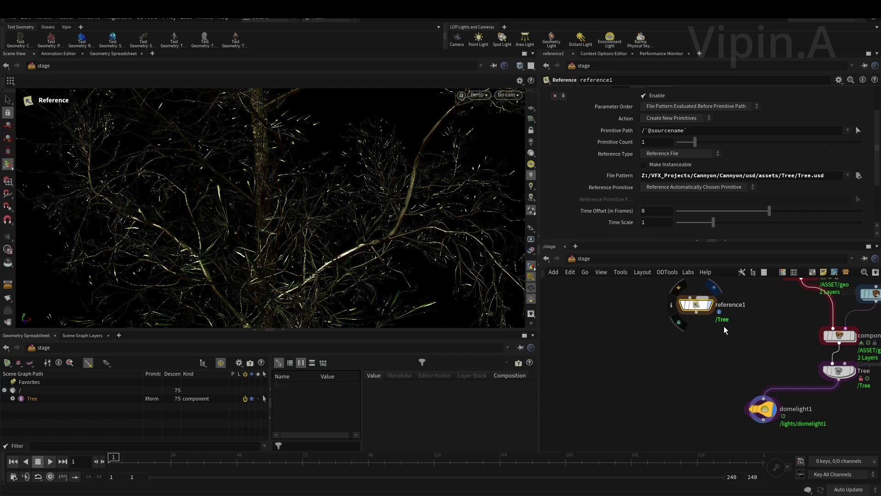
{"action": "left_click", "coordinate": [715, 287]}
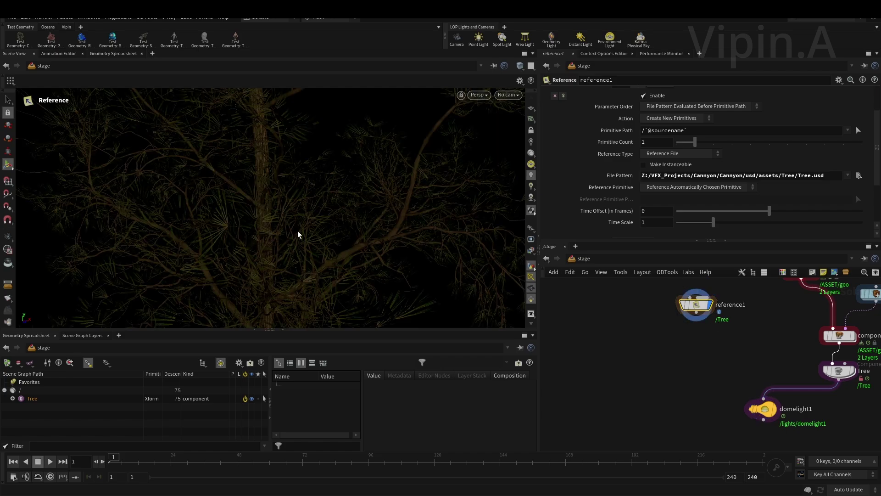
{"action": "middle_click_drag", "start_coordinate": [707, 326], "coordinate": [700, 367]}
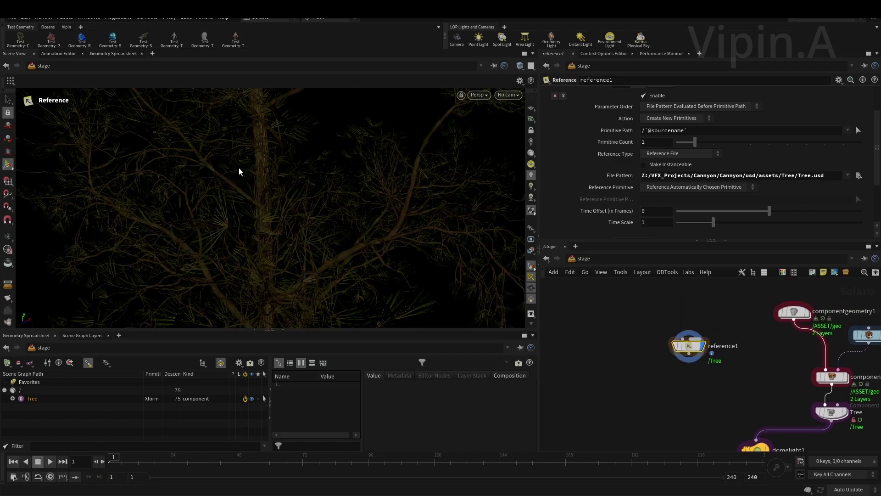
{"action": "key", "text": "Escape"}
{"action": "left_click_drag", "start_coordinate": [271, 169], "coordinate": [144, 277]}
{"action": "key", "text": "Return"}
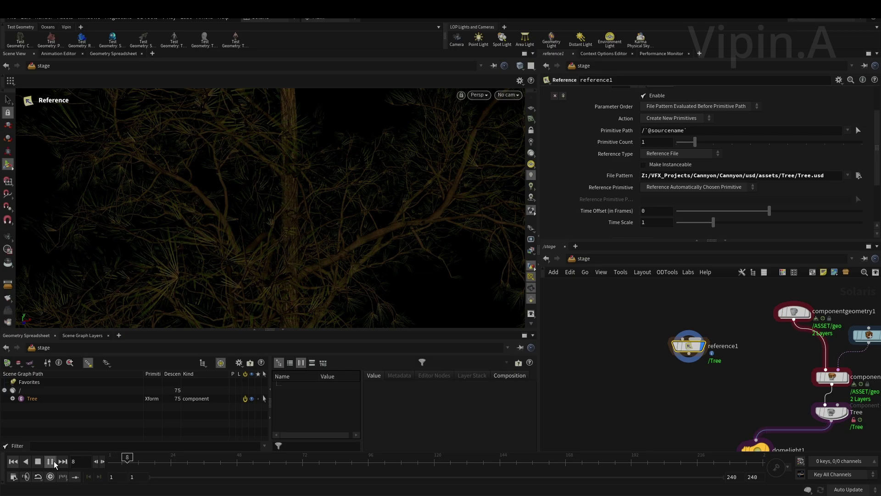
- Stop playback at frame 1 and wire reference1's output into domelight1
{"action": "left_click", "coordinate": [50, 461]}
{"action": "left_click", "coordinate": [13, 462]}
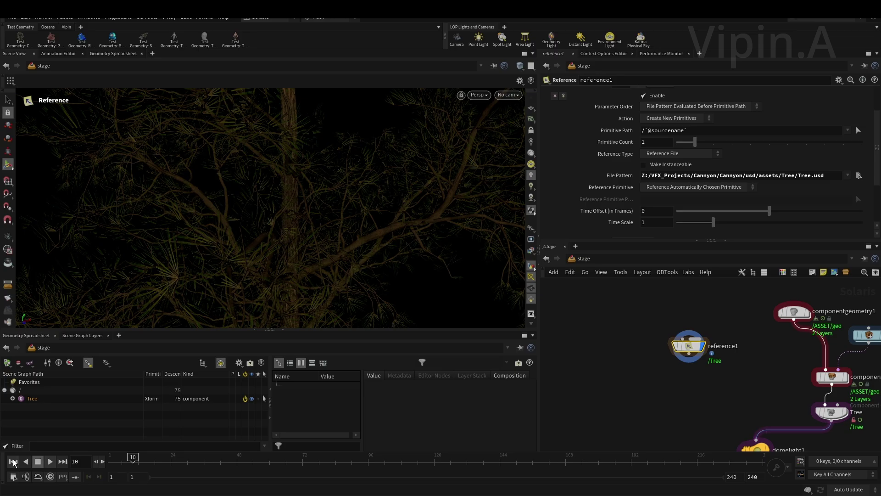
{"action": "middle_click_drag", "start_coordinate": [679, 420], "coordinate": [690, 350]}
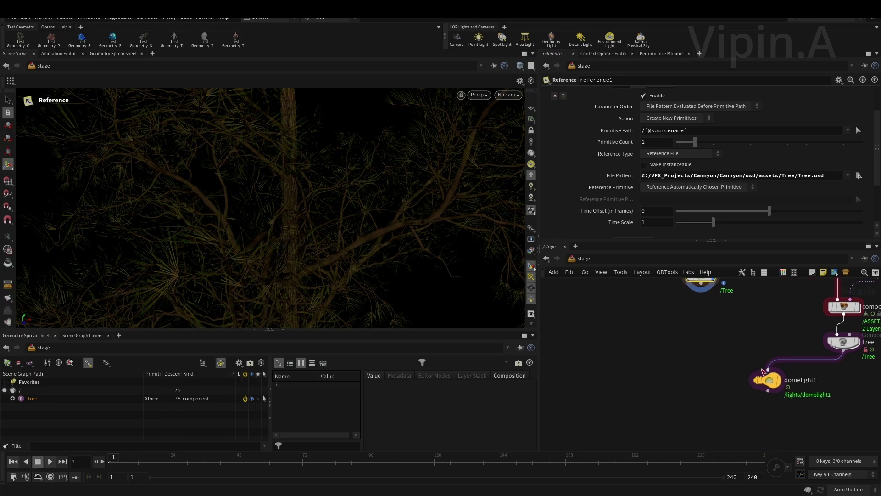
{"action": "mouse_move", "coordinate": [701, 284]}
{"action": "left_mouse_down"}
{"action": "mouse_move", "coordinate": [768, 394]}
{"action": "mouse_move", "coordinate": [689, 368]}
{"action": "mouse_move", "coordinate": [695, 339]}
{"action": "left_mouse_up"}
{"action": "left_click_drag", "start_coordinate": [608, 370], "coordinate": [771, 318]}
- Preview the HDRI-lit tree with Karma XPU, then switch the viewport back to Houdini GL
{"action": "left_click", "coordinate": [476, 95]}
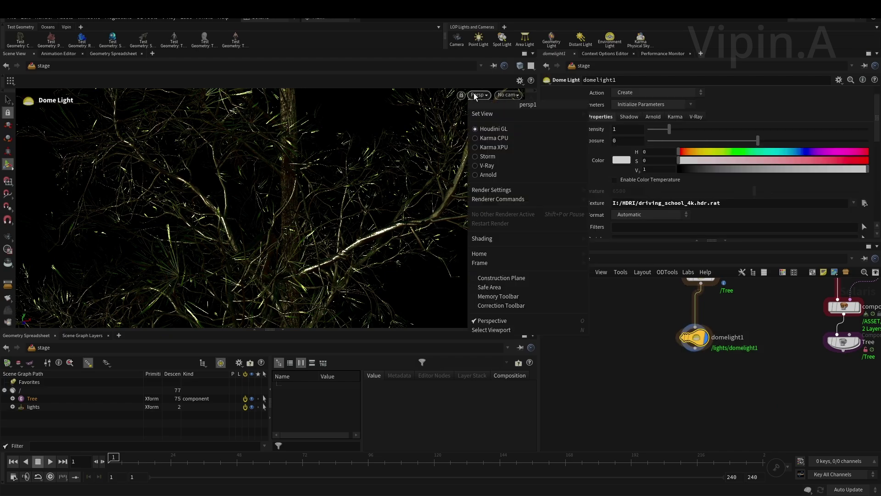
{"action": "left_click", "coordinate": [494, 147]}
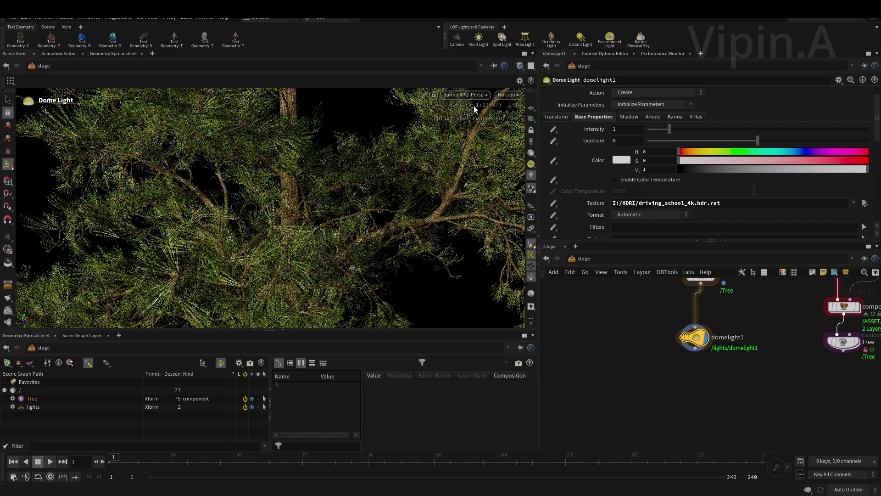
{"action": "left_click", "coordinate": [466, 95]}
{"action": "left_click", "coordinate": [464, 128]}
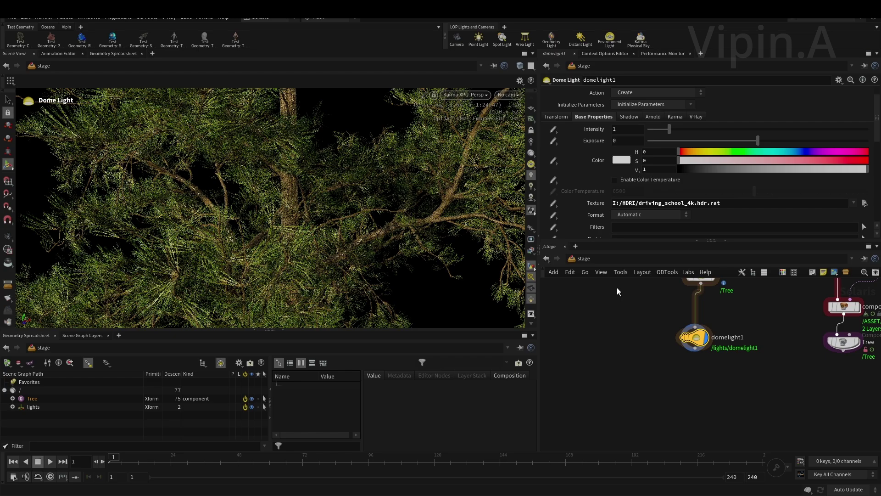
- Frame the network, orbit the tree, and show the dome light's handle while zooming in
{"action": "key", "text": "h"}
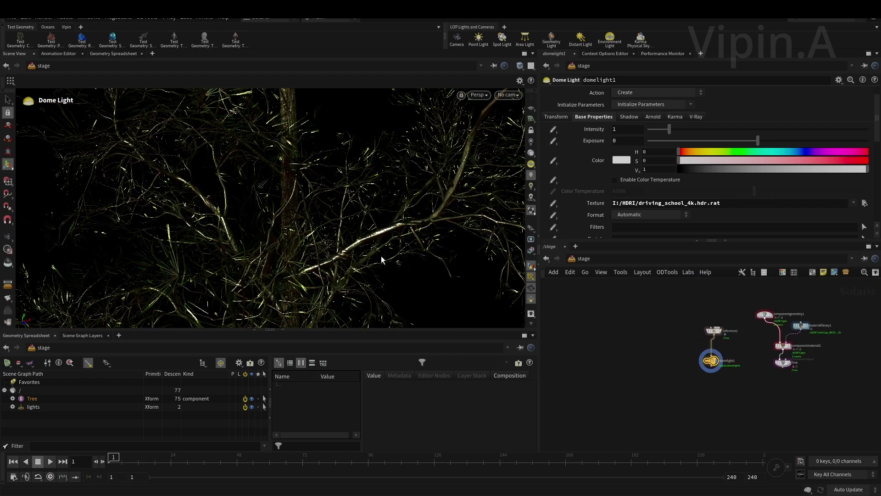
{"action": "key", "text": "Escape"}
{"action": "mouse_move", "coordinate": [285, 203]}
{"action": "left_mouse_down"}
{"action": "mouse_move", "coordinate": [291, 197]}
{"action": "mouse_move", "coordinate": [268, 190]}
{"action": "mouse_move", "coordinate": [168, 187]}
{"action": "mouse_move", "coordinate": [324, 216]}
{"action": "mouse_move", "coordinate": [328, 197]}
{"action": "mouse_move", "coordinate": [189, 191]}
{"action": "mouse_move", "coordinate": [295, 211]}
{"action": "left_mouse_up"}
{"action": "key", "text": "Return"}
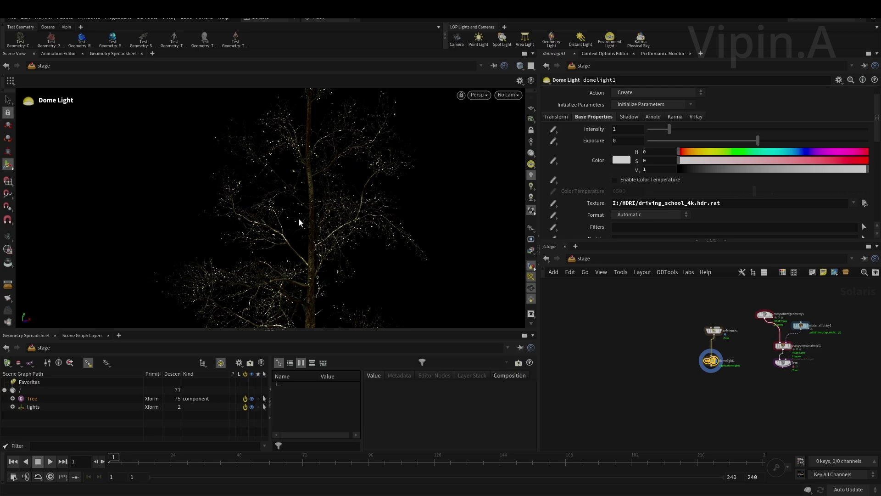
{"action": "scroll", "coordinate": [698, 359], "scroll_direction": "up", "scroll_amount": 4}
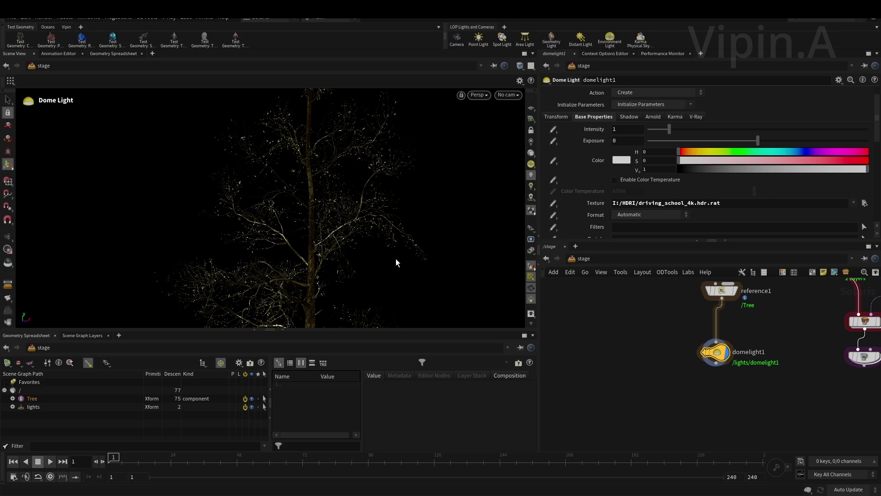
{"action": "key", "text": "Escape"}
{"action": "scroll", "coordinate": [339, 188], "scroll_direction": "up", "scroll_amount": 5}
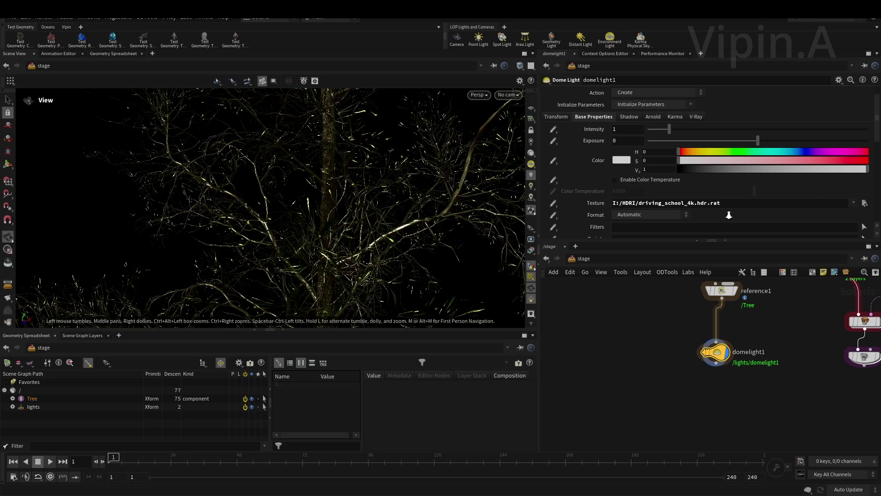
{"action": "scroll", "coordinate": [367, 194], "scroll_direction": "up", "scroll_amount": 8}
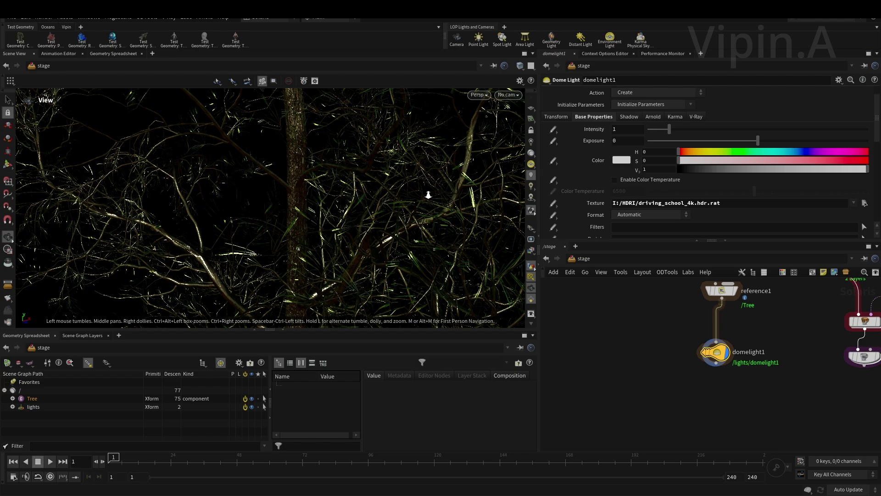
- Orbit further around the branches, toggling the dome light handles, and bring up the Tab node list
{"action": "middle_click_drag", "start_coordinate": [428, 194], "coordinate": [406, 204]}
{"action": "mouse_move", "coordinate": [379, 207]}
{"action": "left_mouse_down"}
{"action": "mouse_move", "coordinate": [373, 309]}
{"action": "mouse_move", "coordinate": [368, 202]}
{"action": "mouse_move", "coordinate": [350, 210]}
{"action": "mouse_move", "coordinate": [193, 203]}
{"action": "mouse_move", "coordinate": [384, 228]}
{"action": "mouse_move", "coordinate": [303, 221]}
{"action": "mouse_move", "coordinate": [353, 216]}
{"action": "mouse_move", "coordinate": [349, 206]}
{"action": "mouse_move", "coordinate": [305, 194]}
{"action": "mouse_move", "coordinate": [451, 210]}
{"action": "mouse_move", "coordinate": [387, 216]}
{"action": "left_mouse_up"}
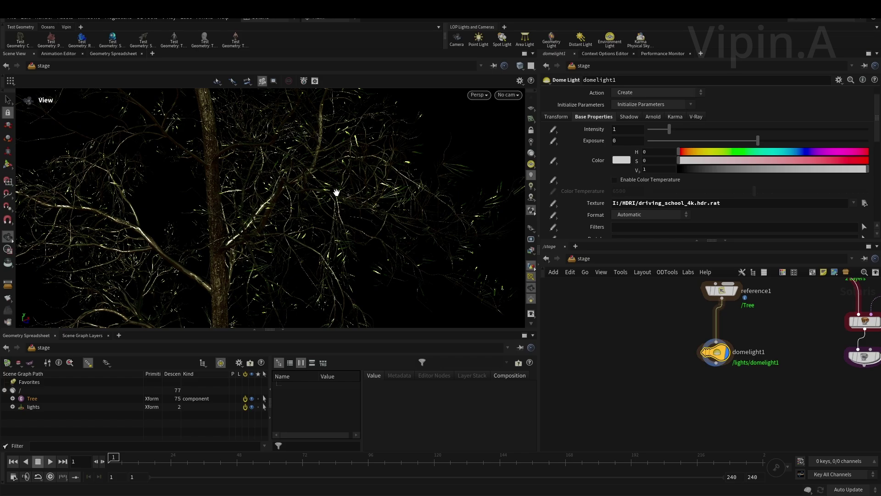
{"action": "left_click_drag", "start_coordinate": [334, 190], "coordinate": [463, 211]}
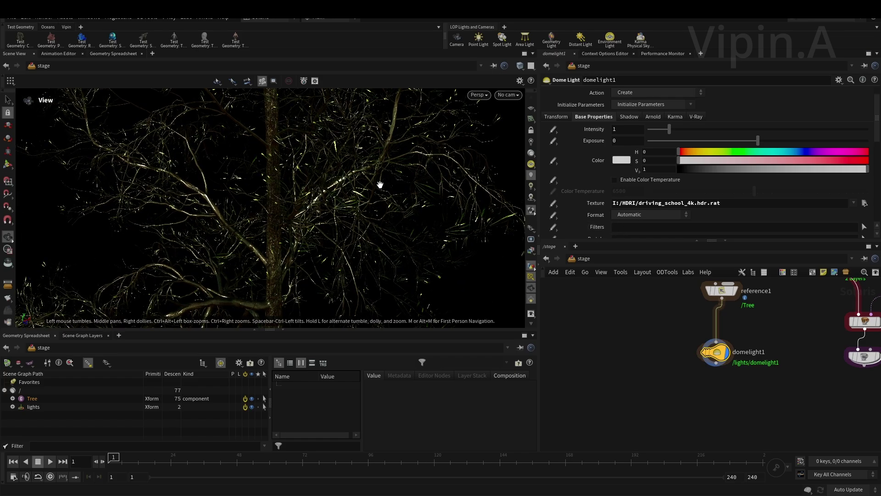
{"action": "key", "text": "Return"}
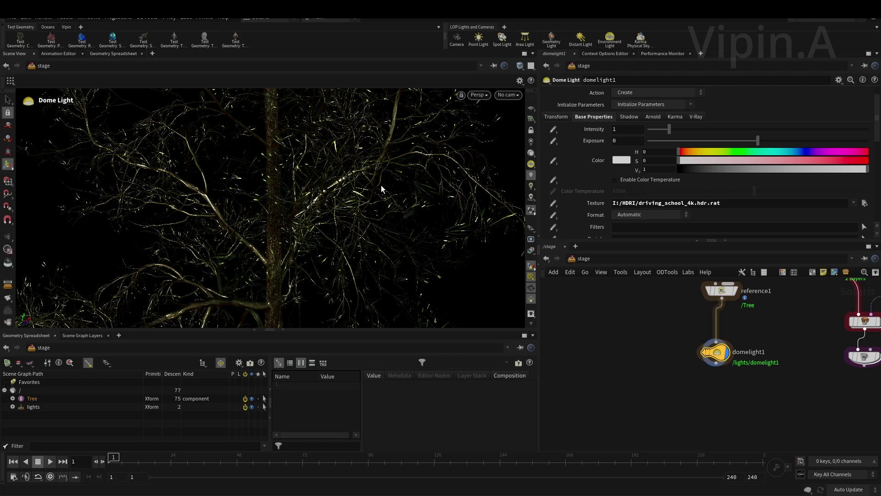
{"action": "key", "text": "Escape"}
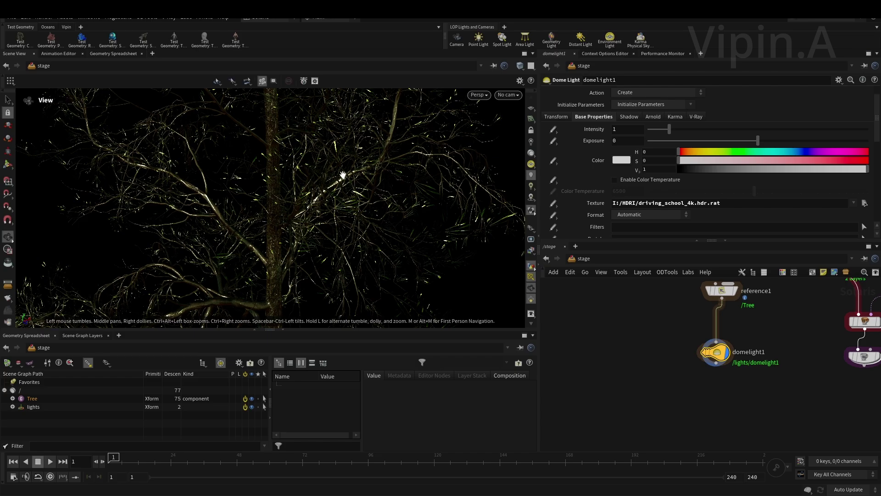
{"action": "left_click_drag", "start_coordinate": [353, 175], "coordinate": [311, 164]}
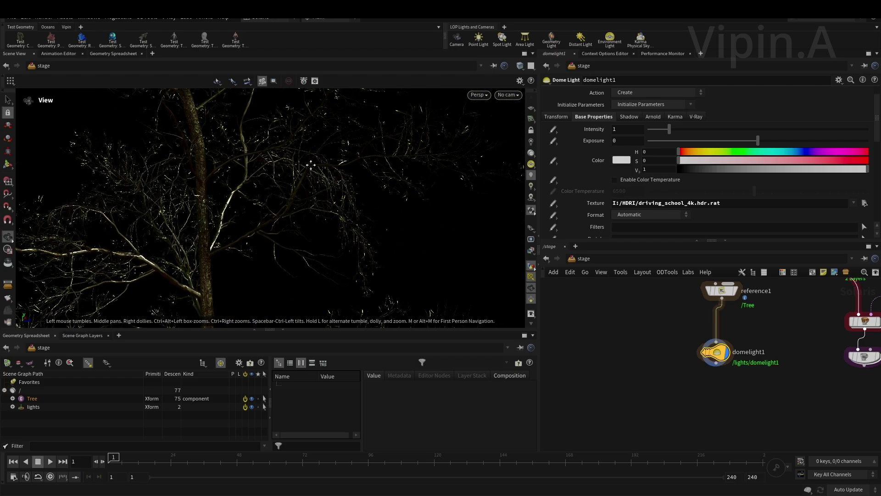
{"action": "left_click_drag", "start_coordinate": [326, 200], "coordinate": [318, 191]}
{"action": "left_click_drag", "start_coordinate": [338, 233], "coordinate": [317, 174]}
{"action": "key", "text": "Return"}
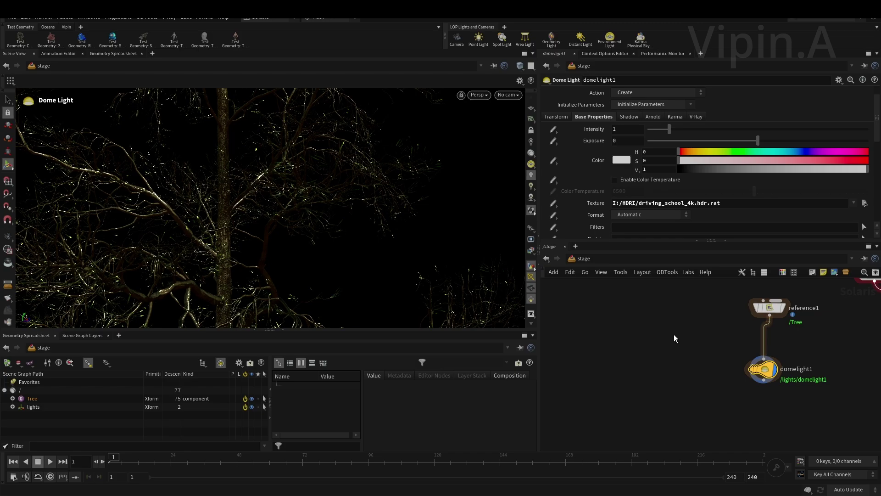
{"action": "key", "text": "Tab"}
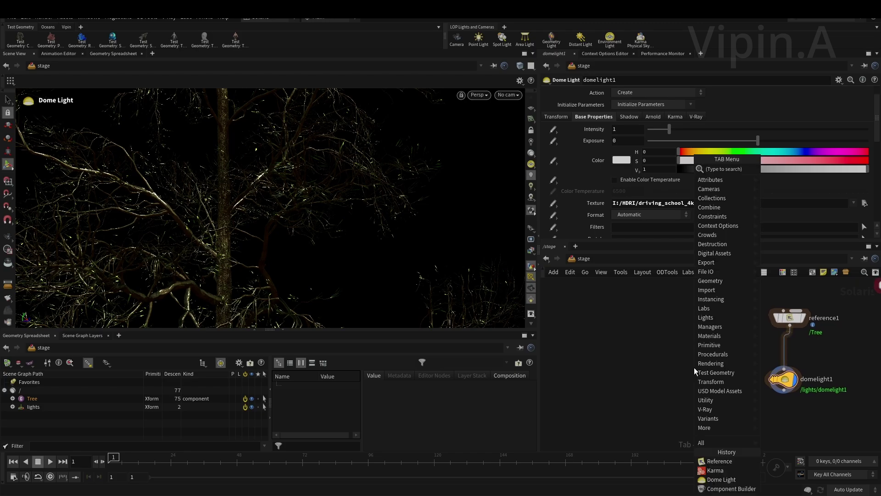
- Add an instancer1 node to the stage through the Tab node search
{"action": "type", "text": "int"}
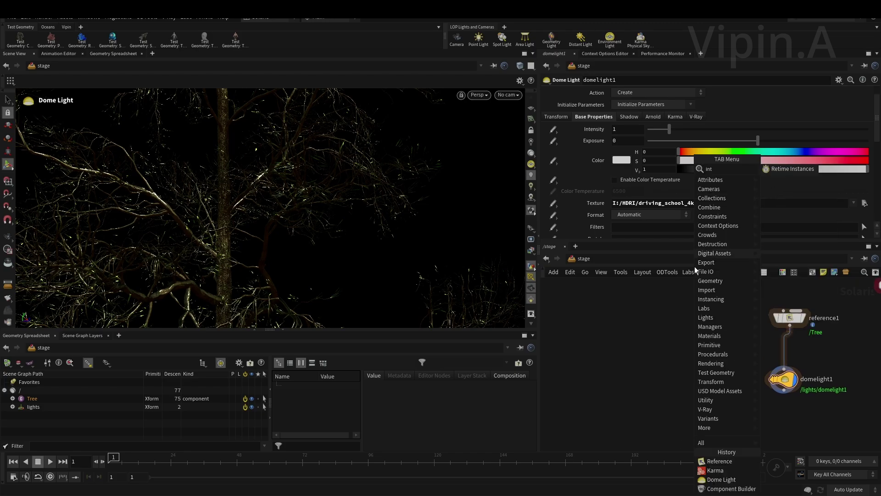
{"action": "key", "text": "Escape"}
{"action": "key", "text": "Tab"}
{"action": "type", "text": "in"}
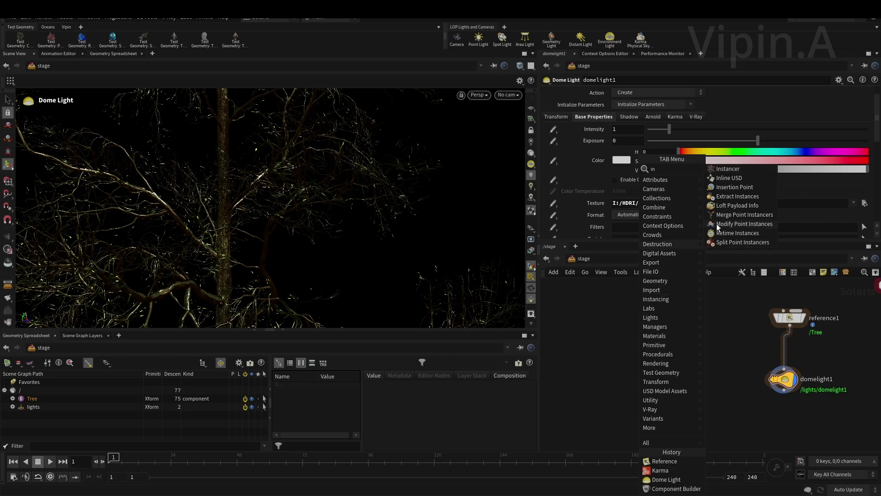
{"action": "left_click", "coordinate": [728, 170]}
{"action": "left_click", "coordinate": [693, 348]}
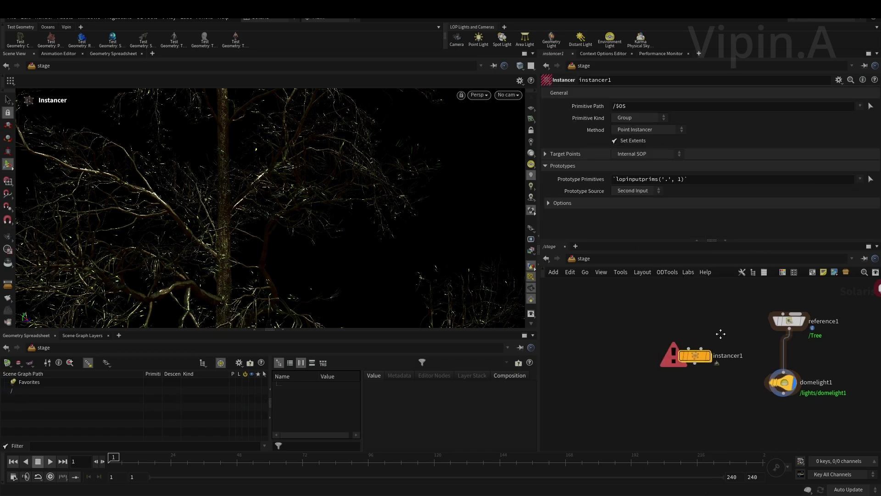
{"action": "middle_click_drag", "start_coordinate": [607, 330], "coordinate": [655, 334]}
{"action": "scroll", "coordinate": [654, 334], "scroll_direction": "up", "scroll_amount": 1}
- Place a SOP Create node and dive inside to its 50 by 50 grid1
{"action": "key", "text": "Tab"}
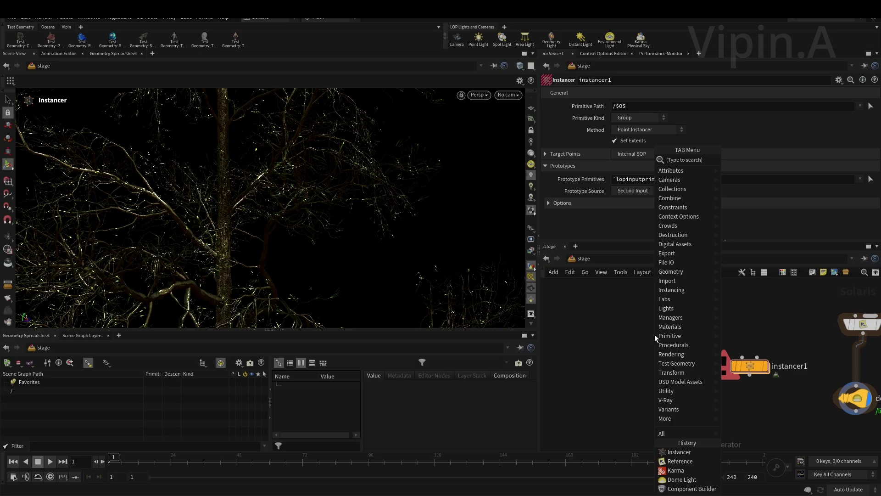
{"action": "type", "text": "sop"}
{"action": "left_click", "coordinate": [740, 159]}
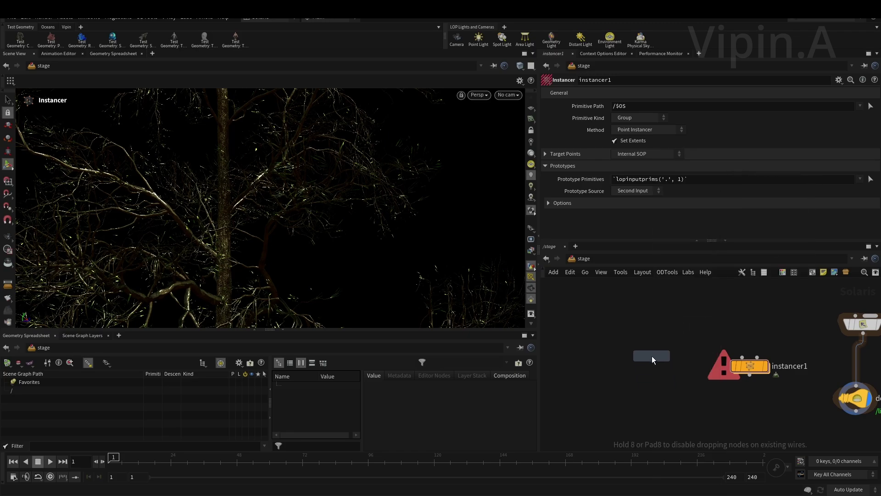
{"action": "left_click", "coordinate": [652, 356]}
{"action": "double_click", "coordinate": [652, 358]}
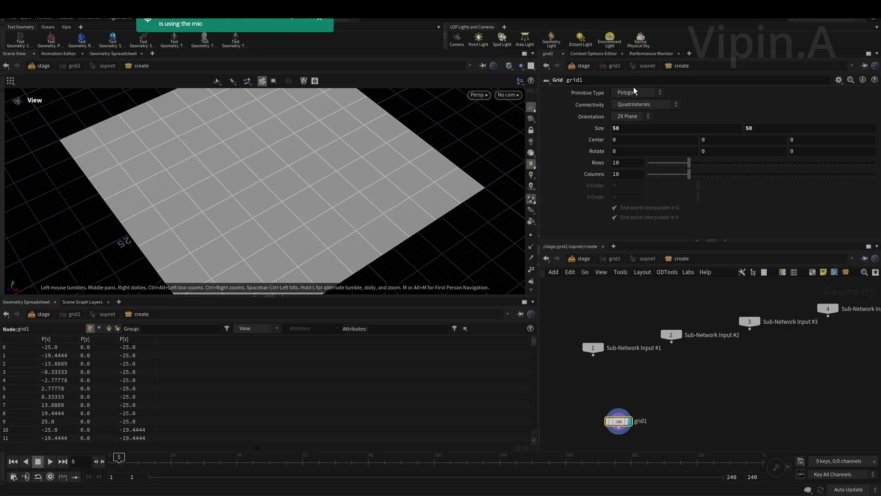
- Back at /stage, inspect the 50 by 50 grid in the viewport and revisit grid1
{"action": "left_click", "coordinate": [584, 258]}
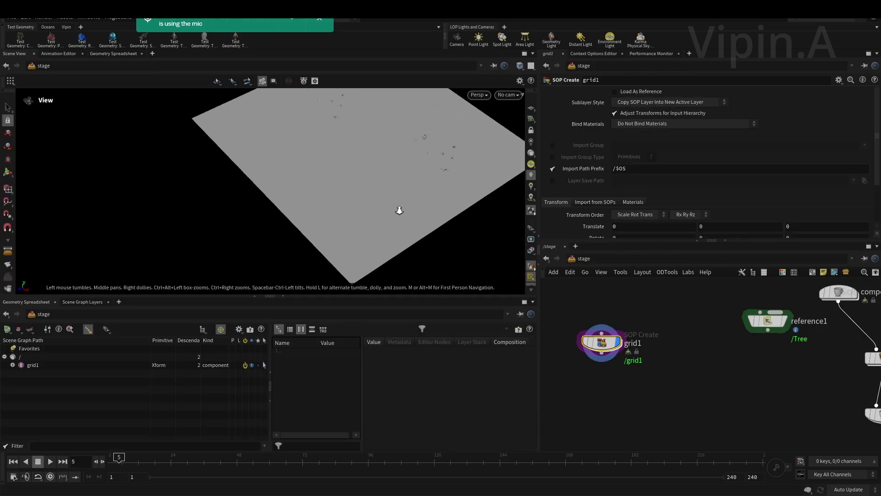
{"action": "left_click_drag", "start_coordinate": [399, 211], "coordinate": [281, 205]}
{"action": "scroll", "coordinate": [313, 227], "scroll_direction": "down", "scroll_amount": 5}
{"action": "right_click_drag", "start_coordinate": [282, 205], "coordinate": [369, 254]}
{"action": "mouse_move", "coordinate": [718, 395]}
{"action": "middle_mouse_down"}
{"action": "mouse_move", "coordinate": [717, 342]}
{"action": "mouse_move", "coordinate": [704, 404]}
{"action": "middle_mouse_up"}
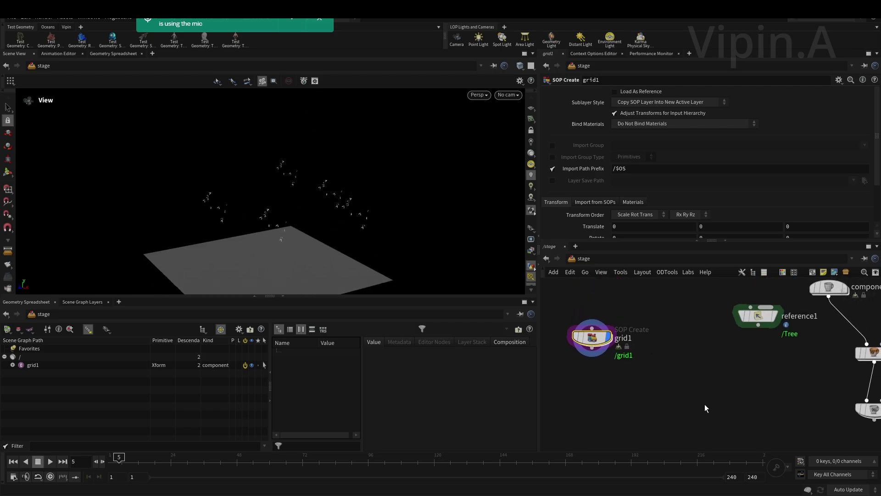
{"action": "scroll", "coordinate": [709, 391], "scroll_direction": "down", "scroll_amount": 5}
{"action": "scroll", "coordinate": [745, 370], "scroll_direction": "up", "scroll_amount": 5}
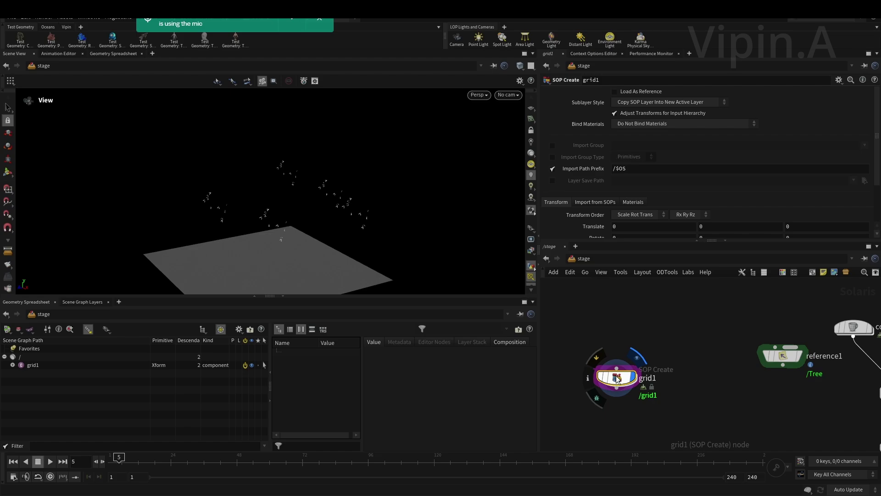
{"action": "double_click", "coordinate": [616, 378]}
{"action": "left_click", "coordinate": [579, 259]}
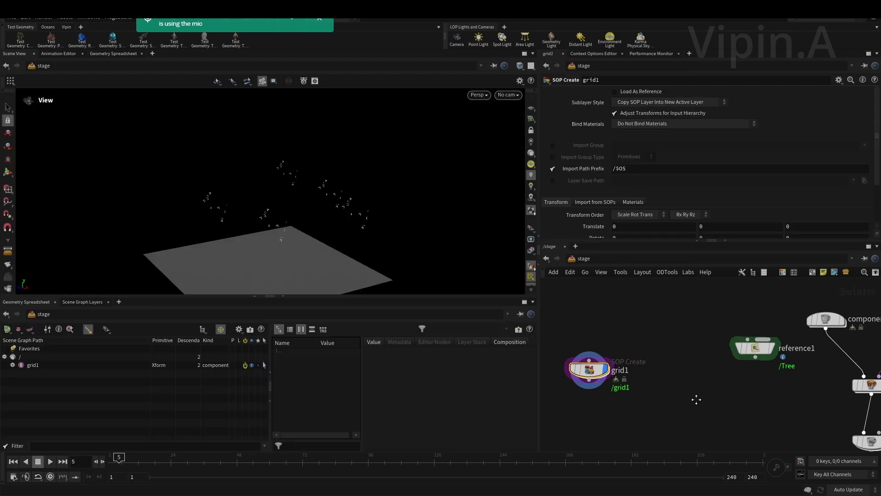
- Place a new instancer1 node and dive into its empty internal network
{"action": "key", "text": "Tab"}
{"action": "type", "text": "i"}
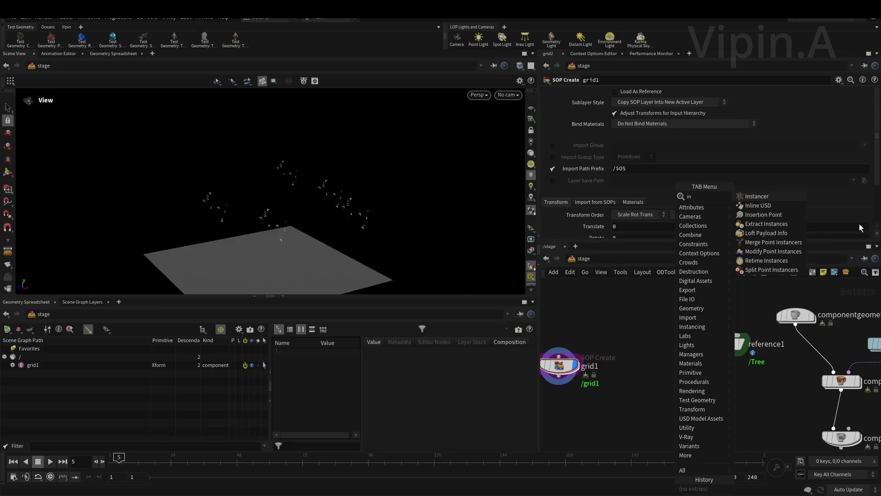
{"action": "left_click", "coordinate": [756, 196]}
{"action": "left_click", "coordinate": [683, 398]}
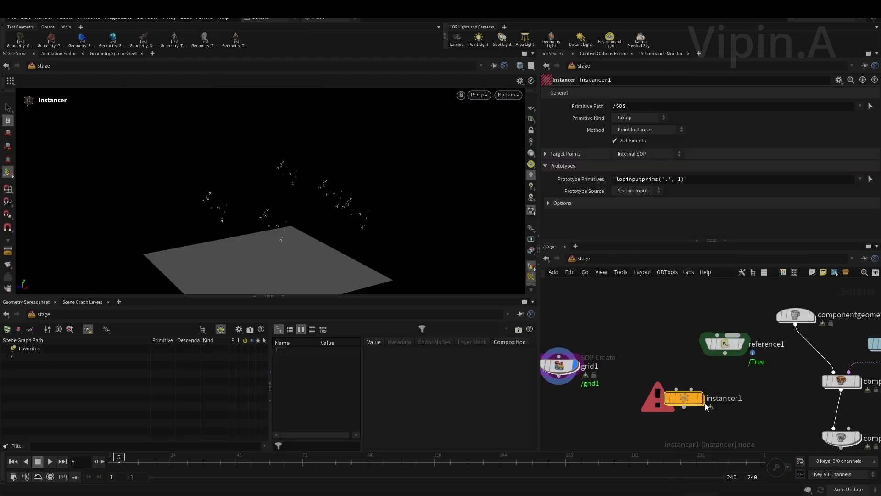
{"action": "double_click", "coordinate": [677, 399]}
- Add a LOP Import node with LOP Path /stage/grid1 importing only /grid1/mesh_0
{"action": "key", "text": "Tab"}
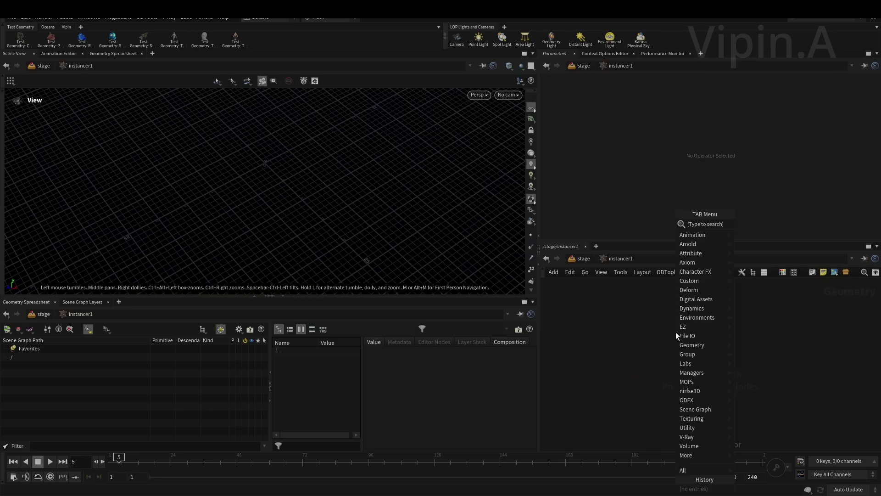
{"action": "type", "text": "lo"}
{"action": "left_click", "coordinate": [773, 224]}
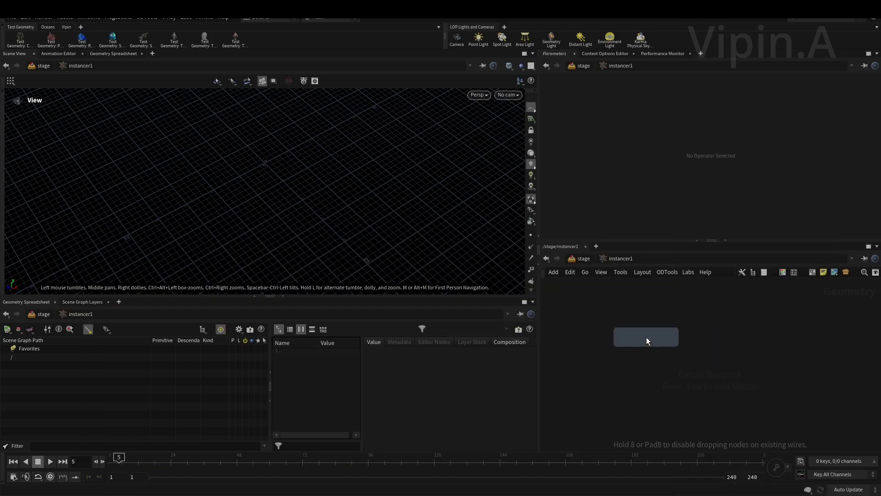
{"action": "left_click", "coordinate": [647, 337]}
{"action": "left_click", "coordinate": [870, 93]}
{"action": "left_click", "coordinate": [817, 74]}
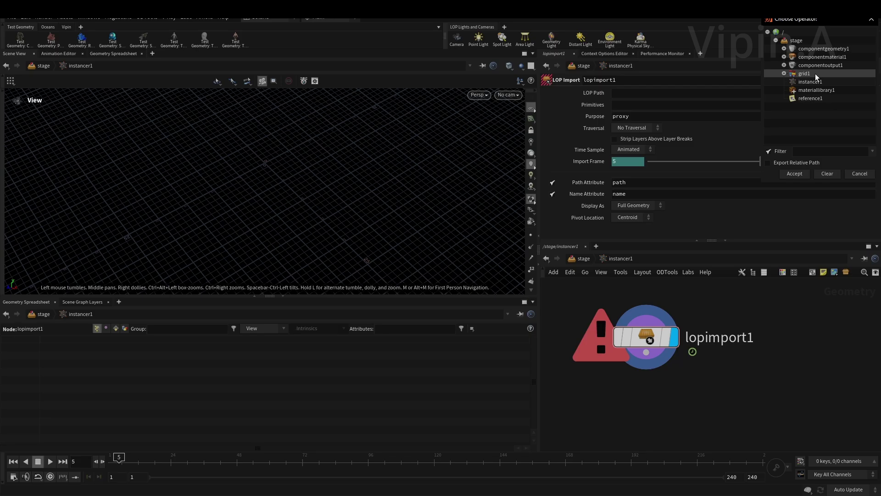
{"action": "left_click", "coordinate": [797, 175]}
{"action": "left_click", "coordinate": [871, 105]}
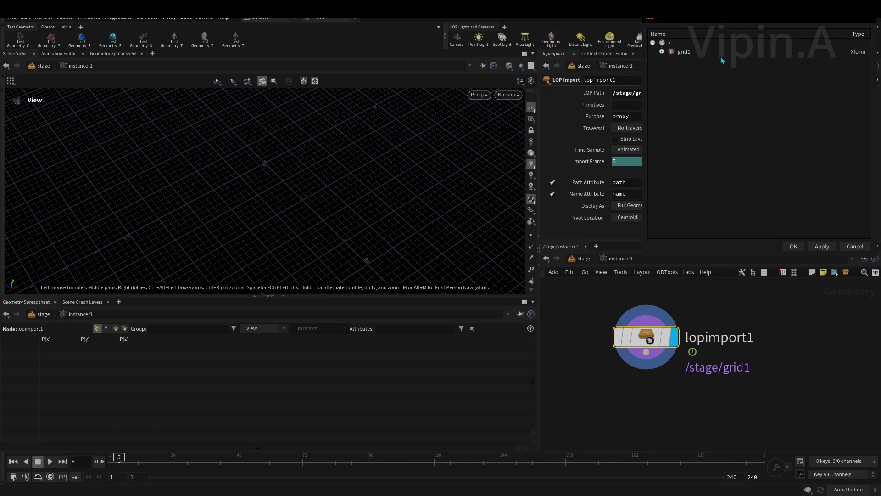
{"action": "left_click", "coordinate": [793, 247]}
- Add an Unpack USD to Polygons node below lopimport1
{"action": "key", "text": "Tab"}
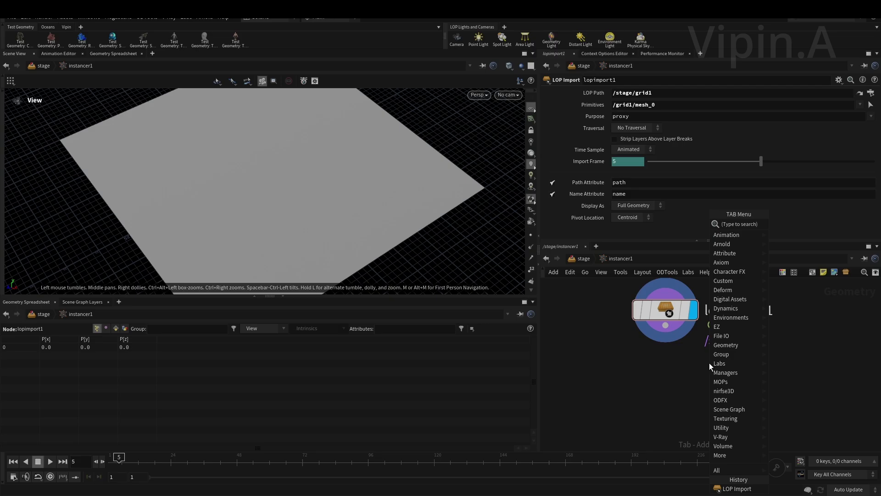
{"action": "type", "text": "unpa"}
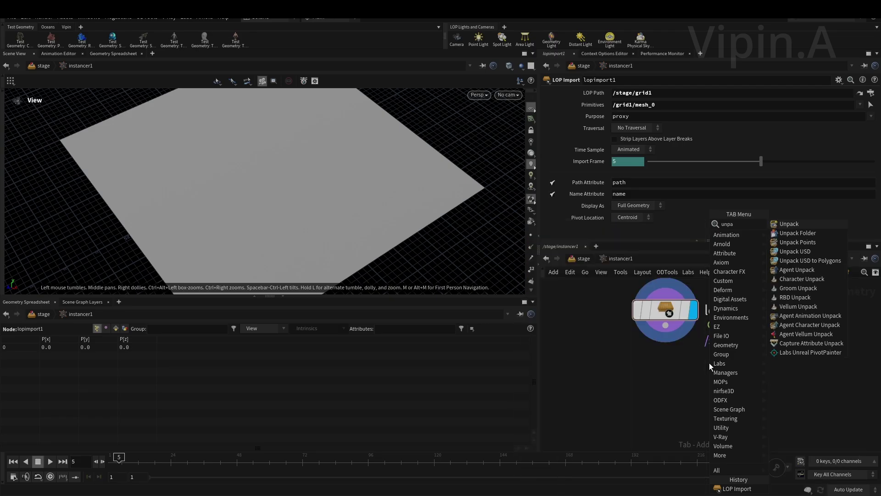
{"action": "type", "text": "c"}
{"action": "left_click", "coordinate": [825, 260]}
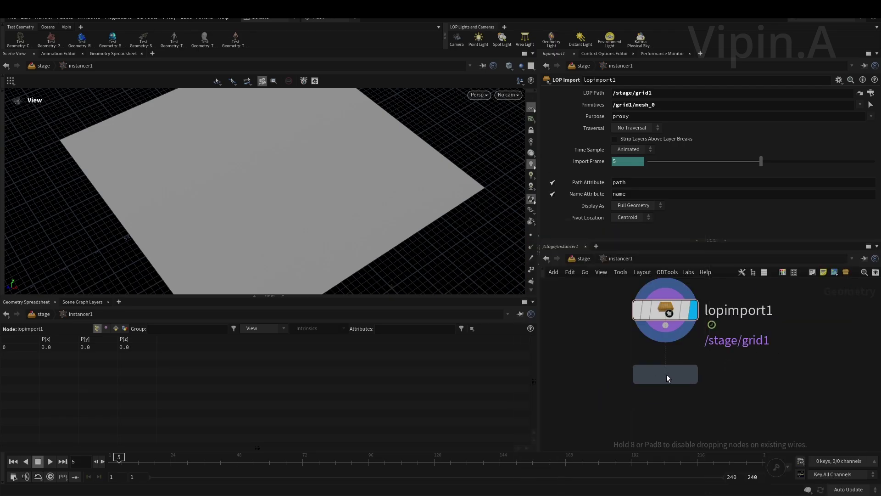
{"action": "left_click", "coordinate": [666, 374]}
- Wire unpackusd1 under lopimport1 and add a displayed Scatter node below it
{"action": "left_click", "coordinate": [694, 374]}
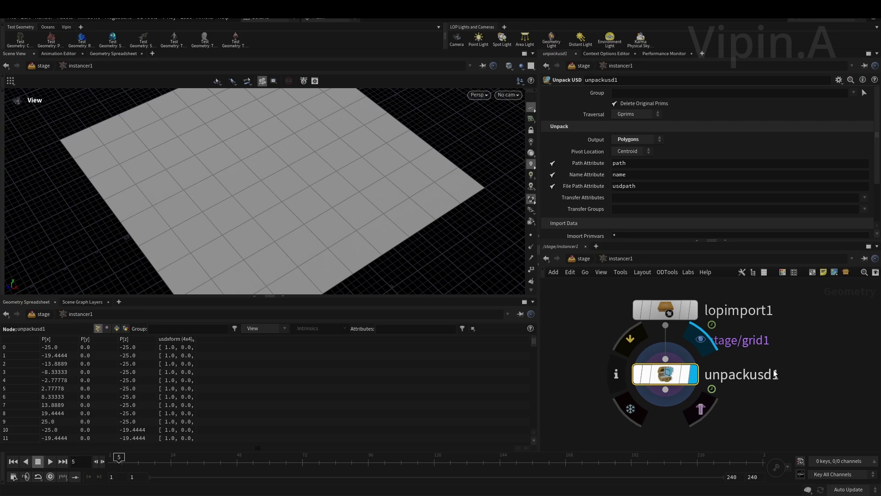
{"action": "key", "text": "Tab"}
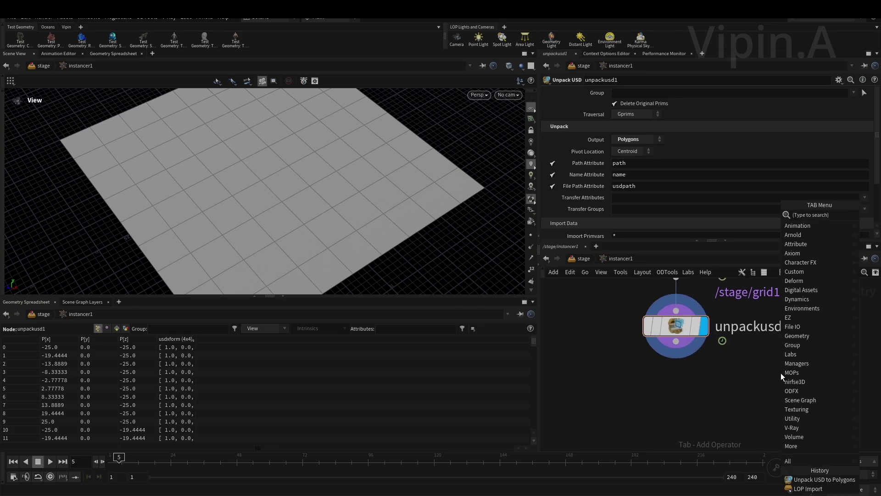
{"action": "type", "text": "scat"}
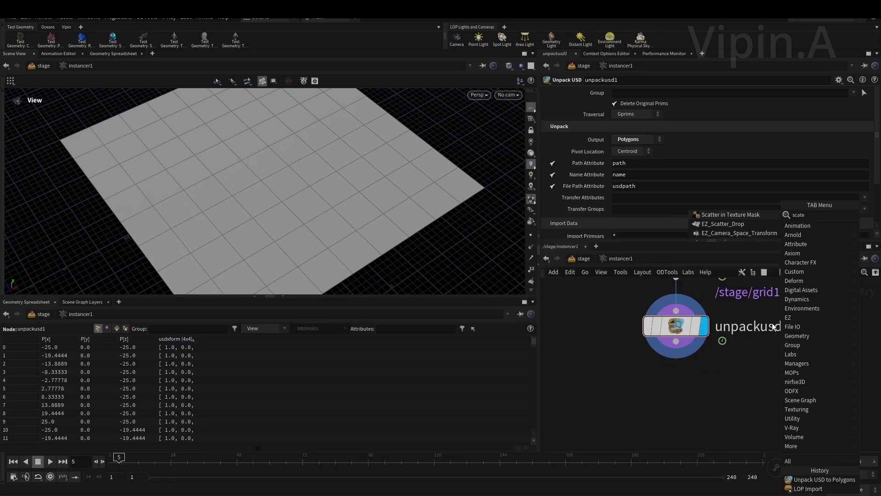
{"action": "left_click", "coordinate": [710, 214]}
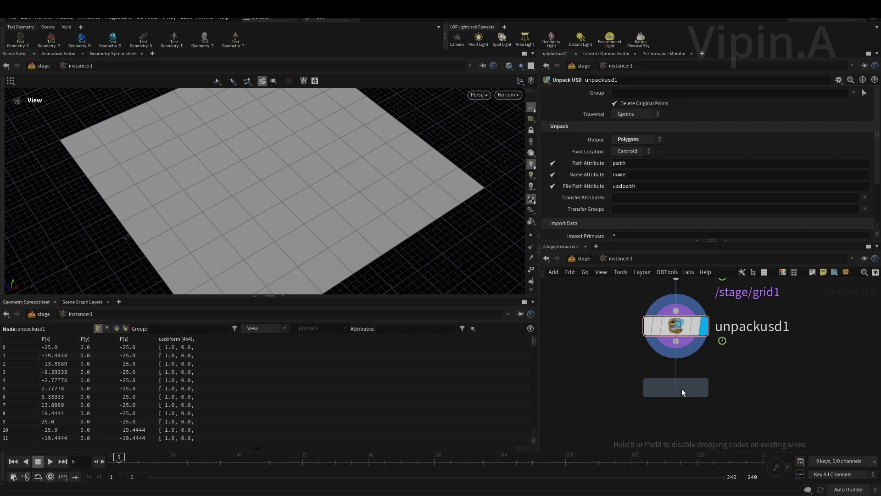
{"action": "left_click", "coordinate": [679, 394]}
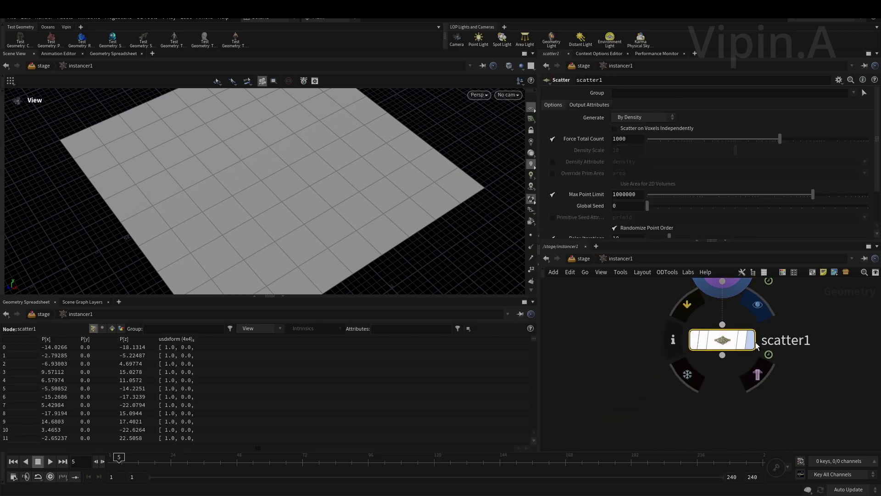
{"action": "left_click", "coordinate": [755, 343]}
- Force the scatter to 5 points with Max Relax Radius 8.5, then go back to the stage
{"action": "double_click", "coordinate": [624, 139]}
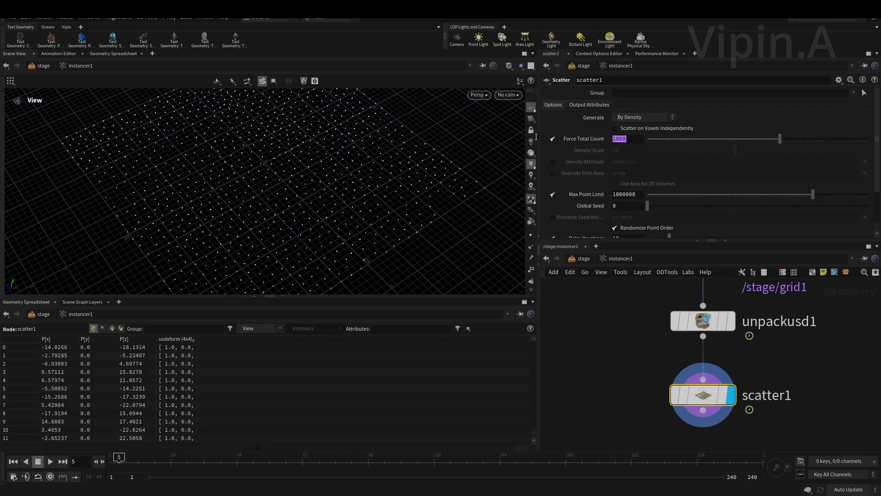
{"action": "type", "text": "5"}
{"action": "key", "text": "Return"}
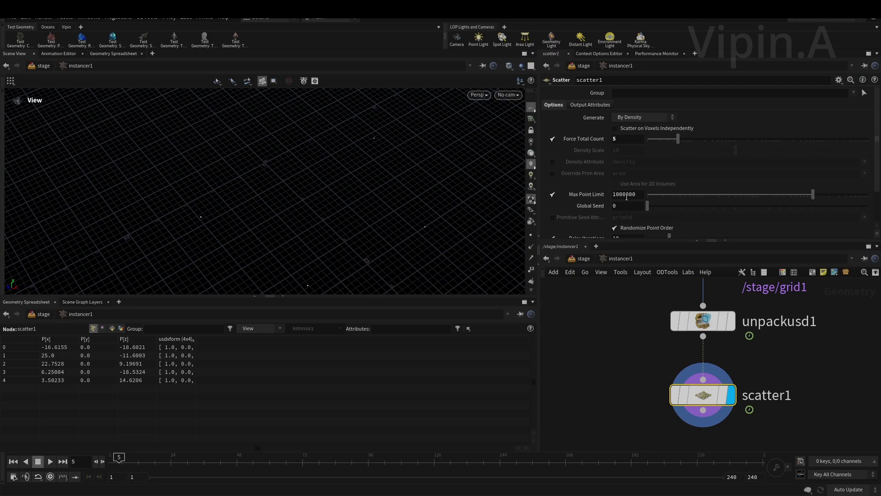
{"action": "scroll", "coordinate": [638, 226], "scroll_direction": "down", "scroll_amount": 2}
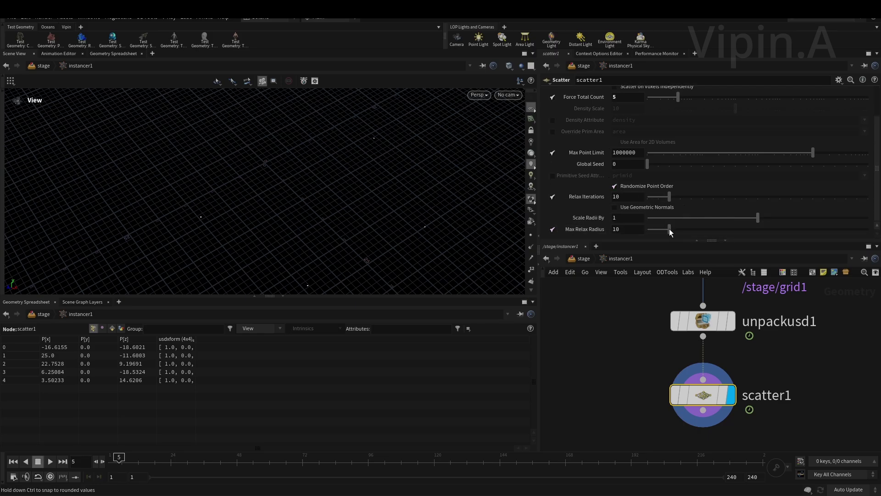
{"action": "mouse_move", "coordinate": [669, 228]}
{"action": "left_mouse_down"}
{"action": "mouse_move", "coordinate": [658, 224]}
{"action": "mouse_move", "coordinate": [679, 229]}
{"action": "mouse_move", "coordinate": [665, 225]}
{"action": "left_mouse_up"}
{"action": "scroll", "coordinate": [633, 354], "scroll_direction": "down", "scroll_amount": 2}
{"action": "key", "text": "Tab"}
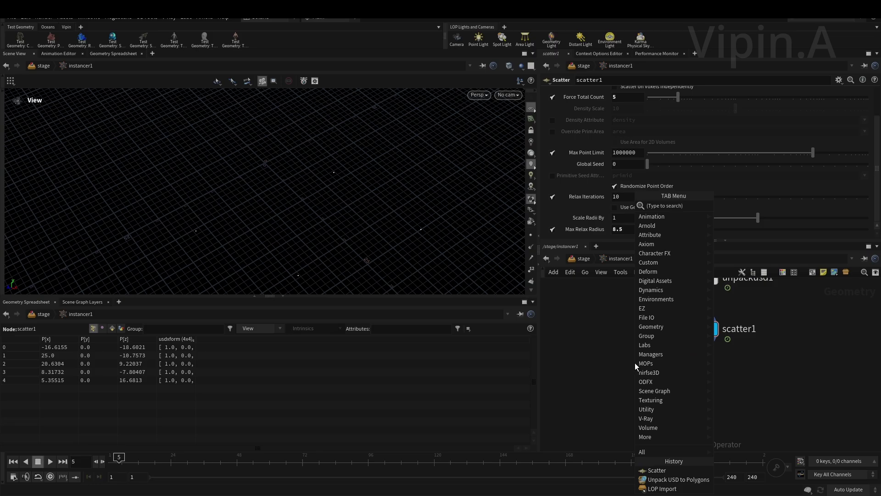
{"action": "key", "text": "Escape"}
{"action": "left_click", "coordinate": [583, 261]}
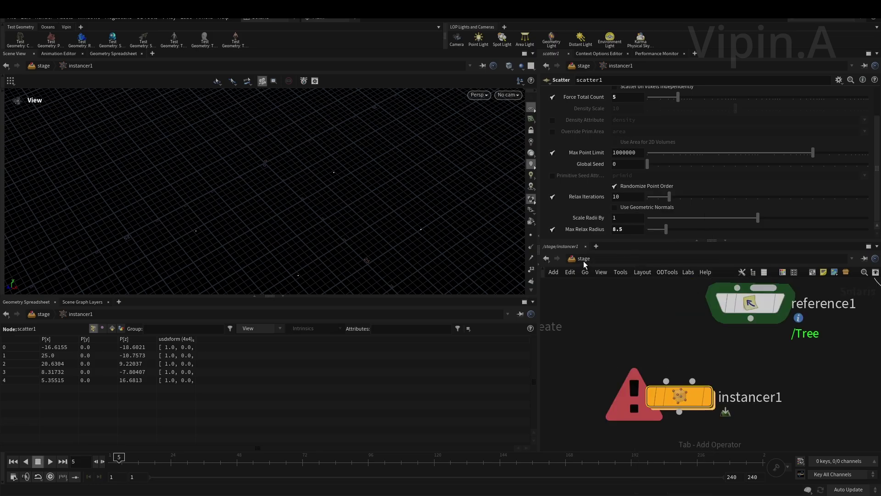
- Connect reference1's Tree output to instancer1's second input and display instancer1
{"action": "left_click_drag", "start_coordinate": [750, 318], "coordinate": [692, 377]}
{"action": "left_click", "coordinate": [692, 377]}
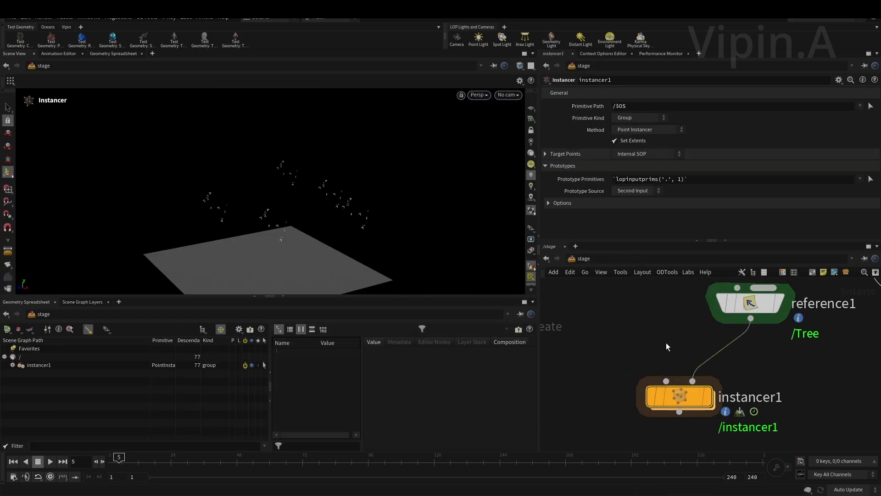
{"action": "key", "text": "r"}
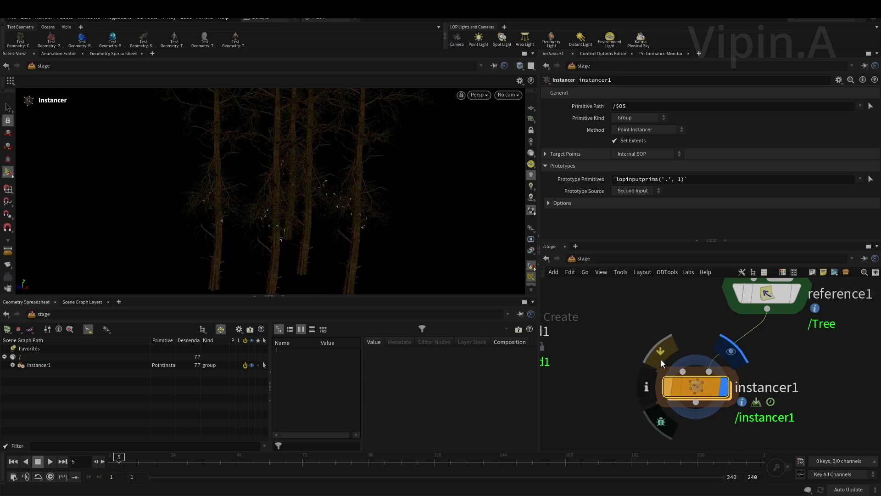
- Orbit the viewport to inspect the trees instanced on the scattered points
{"action": "key", "text": "Escape"}
{"action": "left_click_drag", "start_coordinate": [320, 220], "coordinate": [260, 189]}
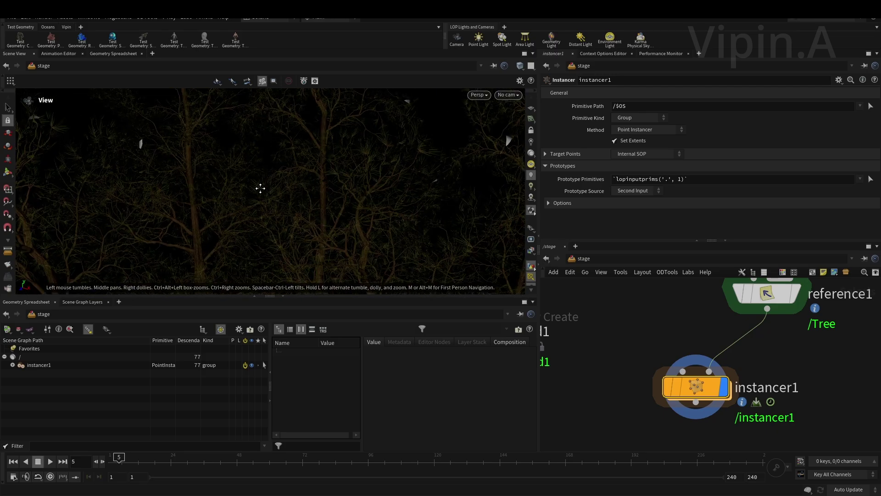
{"action": "scroll", "coordinate": [735, 377], "scroll_direction": "down", "scroll_amount": 3}
{"action": "scroll", "coordinate": [730, 378], "scroll_direction": "up", "scroll_amount": 1}
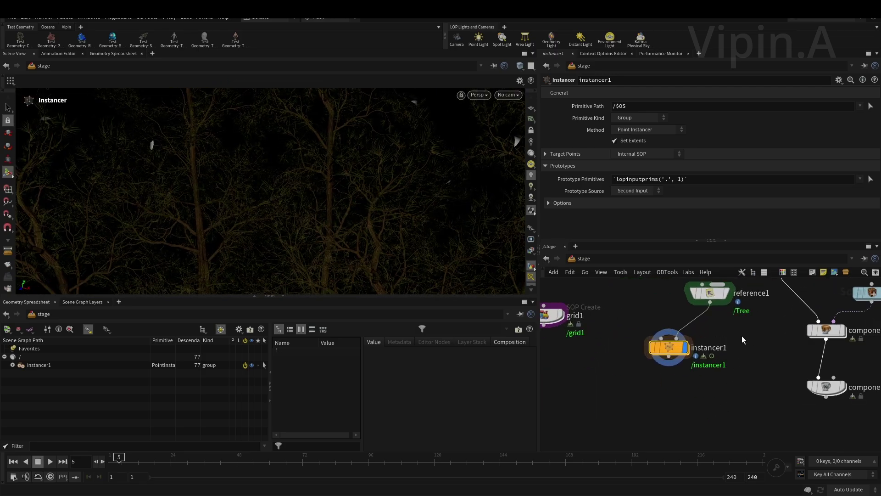
{"action": "scroll", "coordinate": [719, 372], "scroll_direction": "up", "scroll_amount": 3}
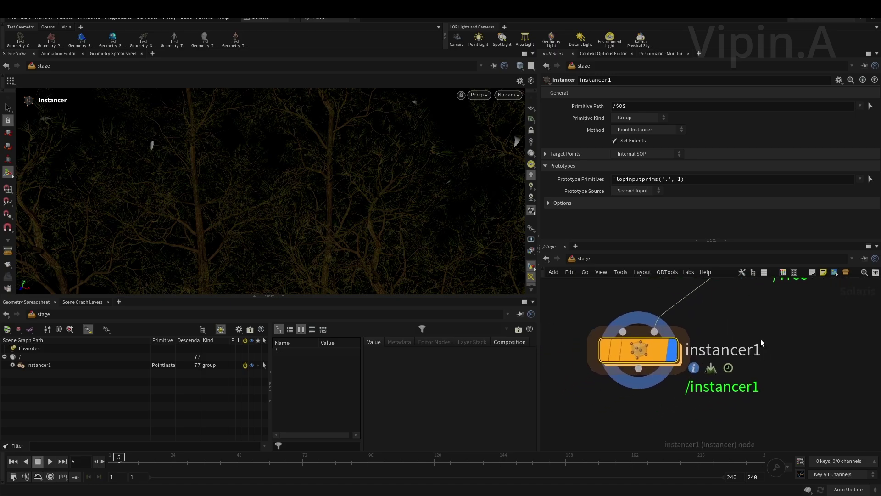
{"action": "middle_click_drag", "start_coordinate": [730, 325], "coordinate": [738, 340]}
{"action": "scroll", "coordinate": [738, 341], "scroll_direction": "down", "scroll_amount": 3}
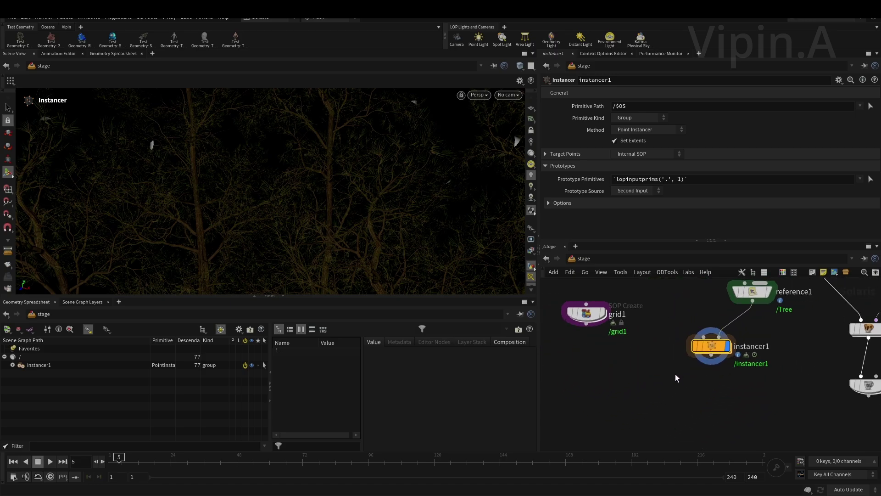
- Play the tree animation, stop it at frame 1, and orbit around the instanced trees
{"action": "key", "text": "Escape"}
{"action": "left_click_drag", "start_coordinate": [405, 232], "coordinate": [513, 202]}
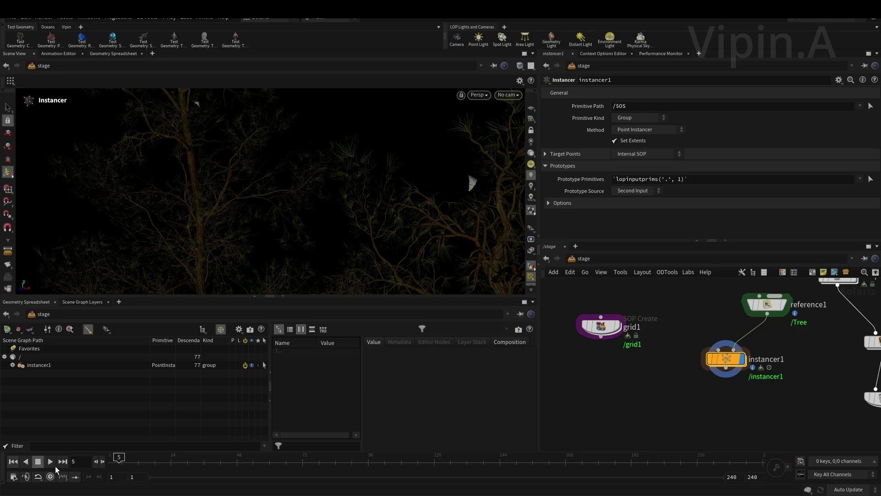
{"action": "key", "text": "ctrl+Up"}
{"action": "left_click", "coordinate": [37, 461]}
{"action": "left_click", "coordinate": [13, 462]}
{"action": "key", "text": "Escape"}
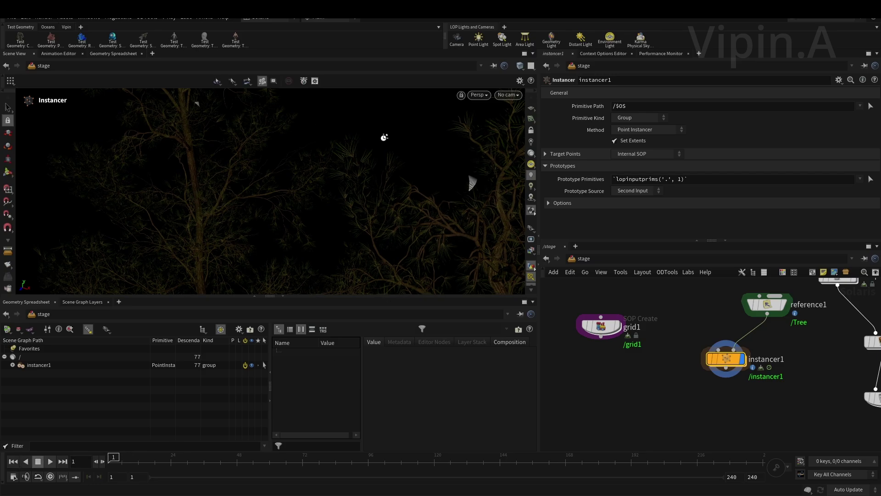
{"action": "left_click_drag", "start_coordinate": [391, 144], "coordinate": [288, 147]}
{"action": "left_click_drag", "start_coordinate": [380, 155], "coordinate": [266, 175]}
{"action": "middle_click_drag", "start_coordinate": [720, 404], "coordinate": [692, 400]}
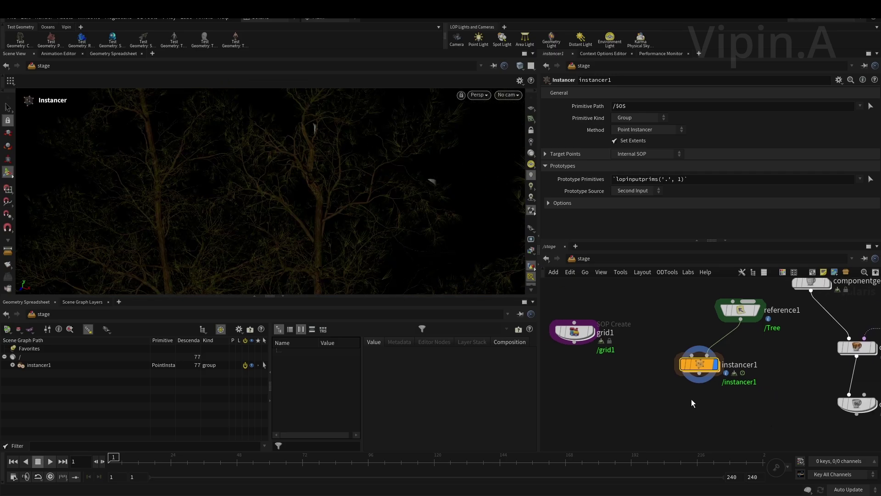
{"action": "middle_click_drag", "start_coordinate": [725, 352], "coordinate": [740, 337]}
{"action": "scroll", "coordinate": [699, 357], "scroll_direction": "up", "scroll_amount": 3}
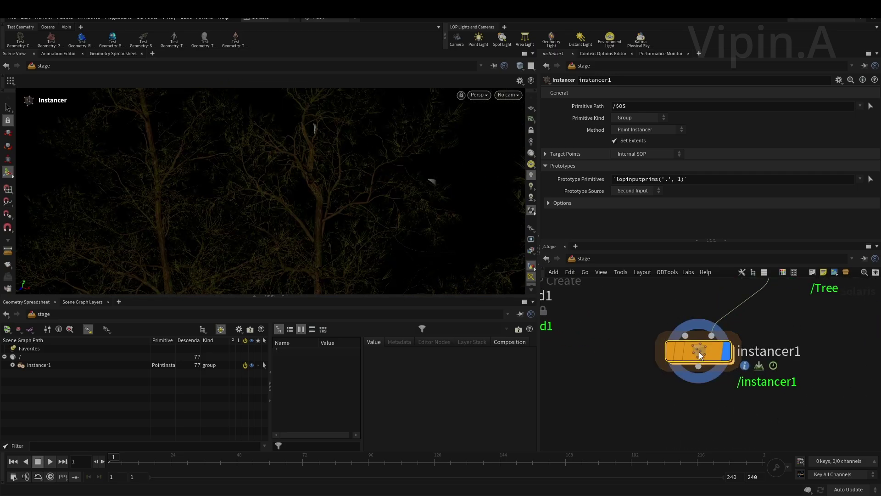
- Inside instancer1, add an Attribute Wrangle below scatter1 and display it
{"action": "double_click", "coordinate": [699, 352]}
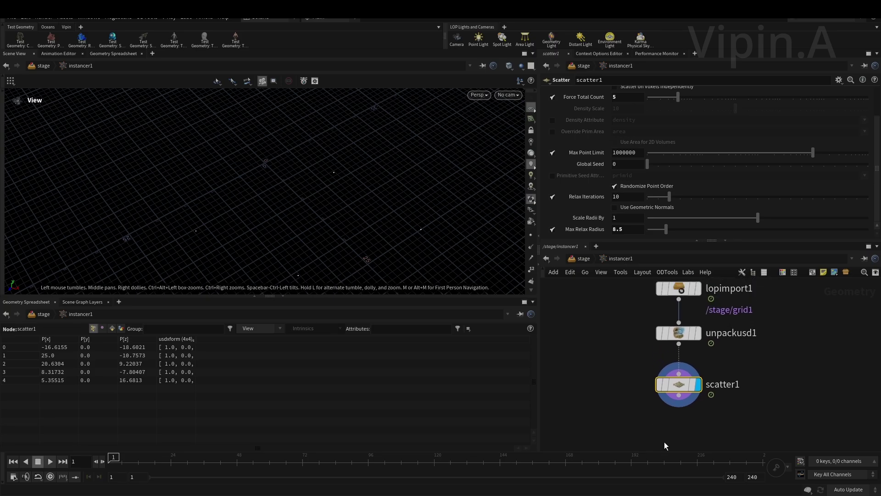
{"action": "left_click_drag", "start_coordinate": [597, 369], "coordinate": [837, 426]}
{"action": "middle_click_drag", "start_coordinate": [733, 417], "coordinate": [764, 384]}
{"action": "middle_click_drag", "start_coordinate": [720, 444], "coordinate": [722, 390]}
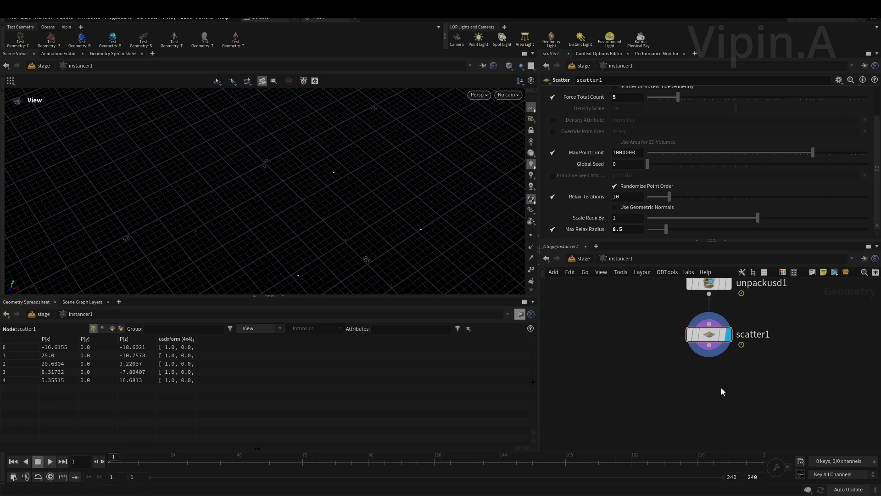
{"action": "key", "text": "Tab"}
{"action": "type", "text": "wra"}
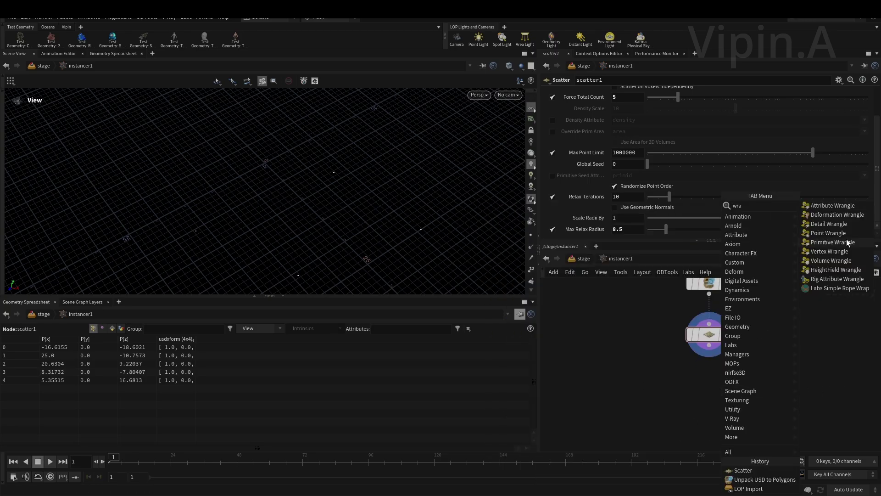
{"action": "left_click", "coordinate": [835, 206]}
{"action": "left_click", "coordinate": [689, 394]}
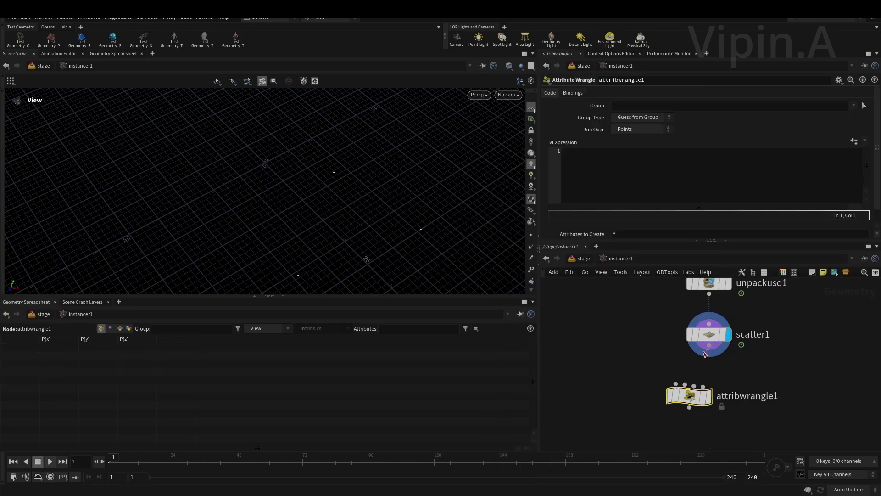
{"action": "left_click", "coordinate": [711, 395]}
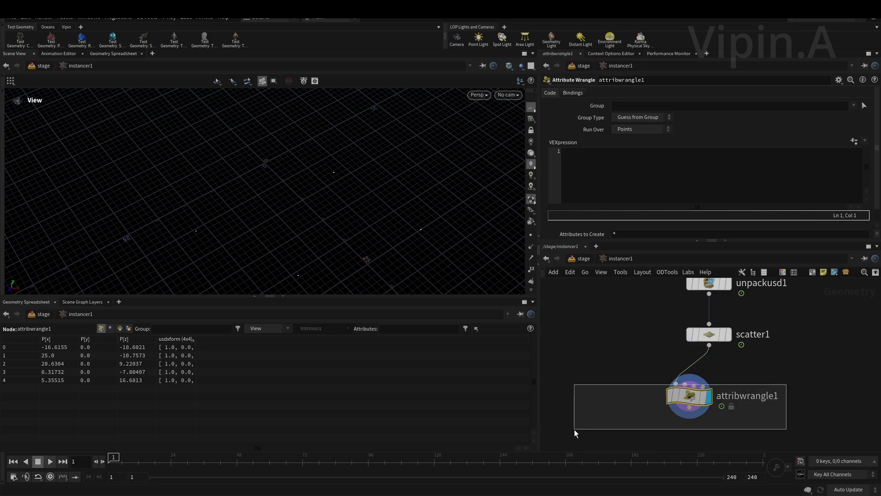
{"action": "left_click", "coordinate": [631, 182]}
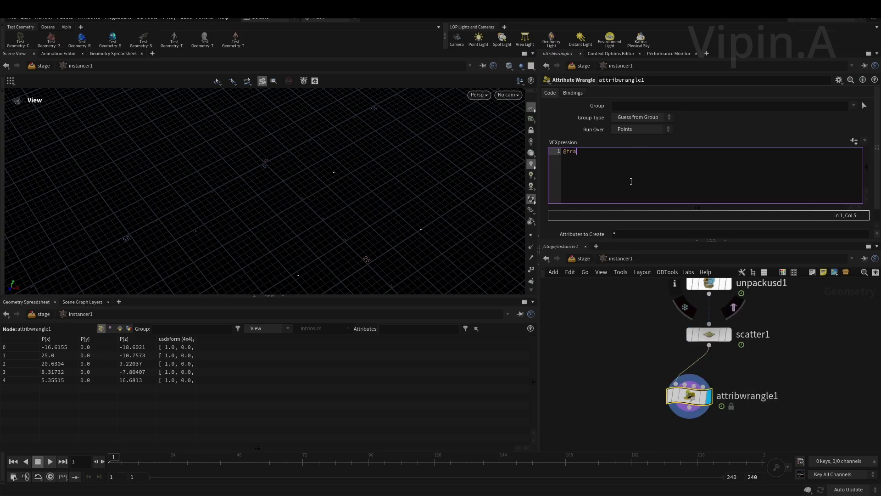
{"action": "type", "text": "@frame ="}
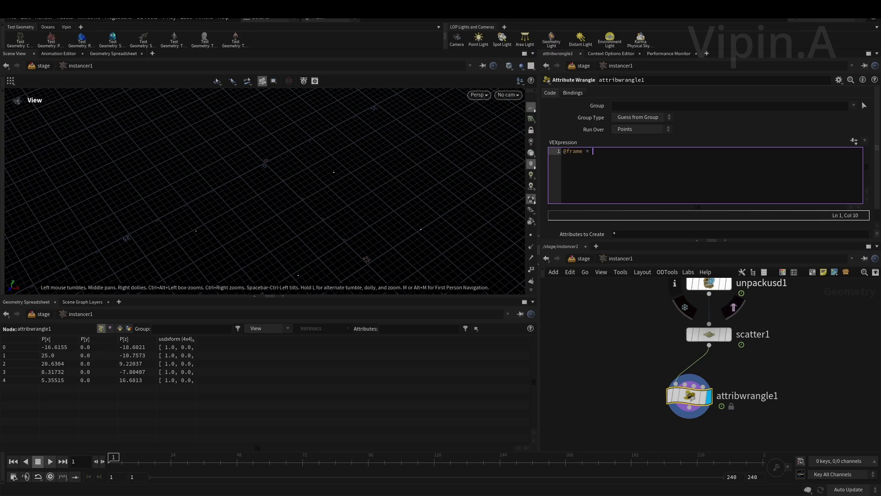
{"action": "type", "text": "fit"}
{"action": "left_click", "coordinate": [629, 161]}
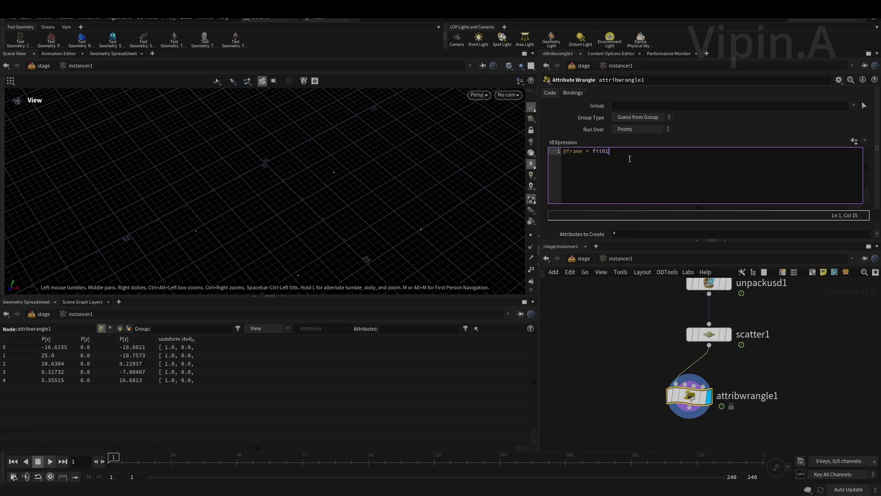
{"action": "type", "text": "(rand"}
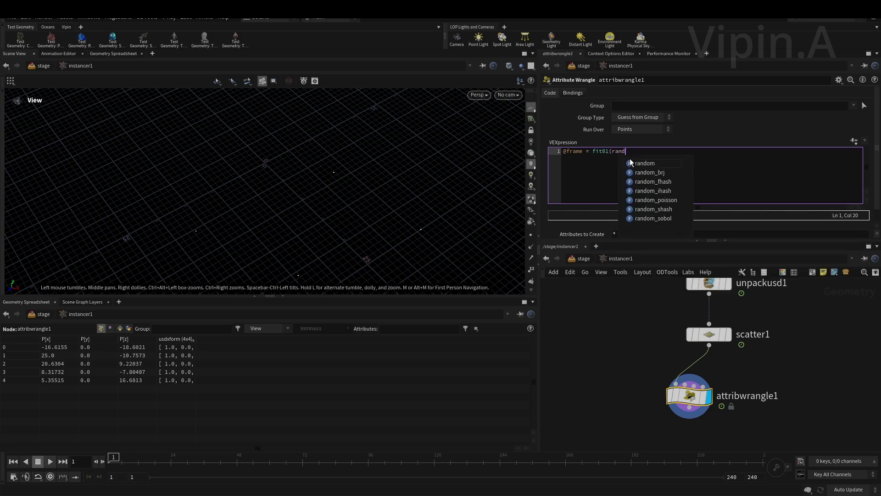
{"action": "type", "text": "("}
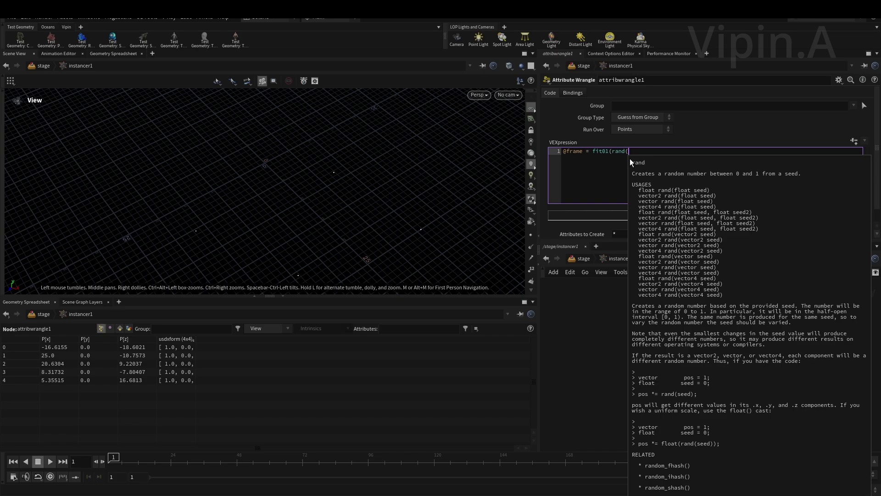
{"action": "type", "text": "@ptnum"}
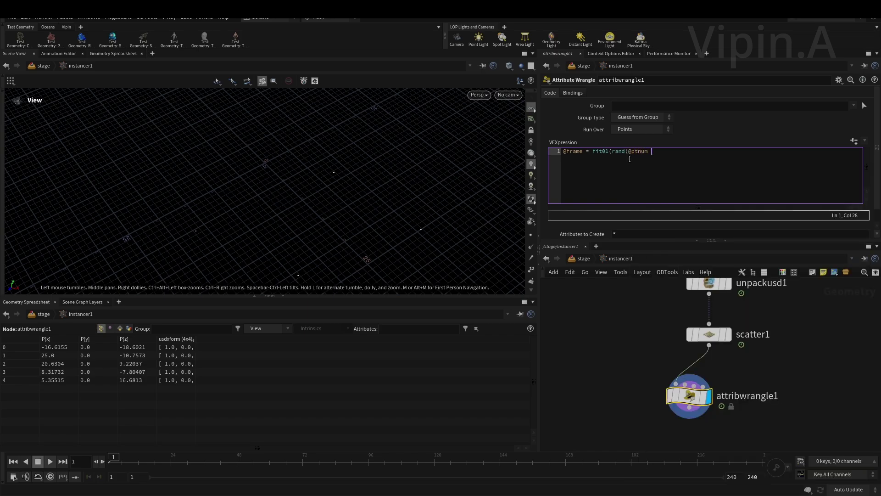
{"action": "type", "text": "%10), 1,50"}
{"action": "type", "text": ";"}
{"action": "left_click", "coordinate": [742, 353]}
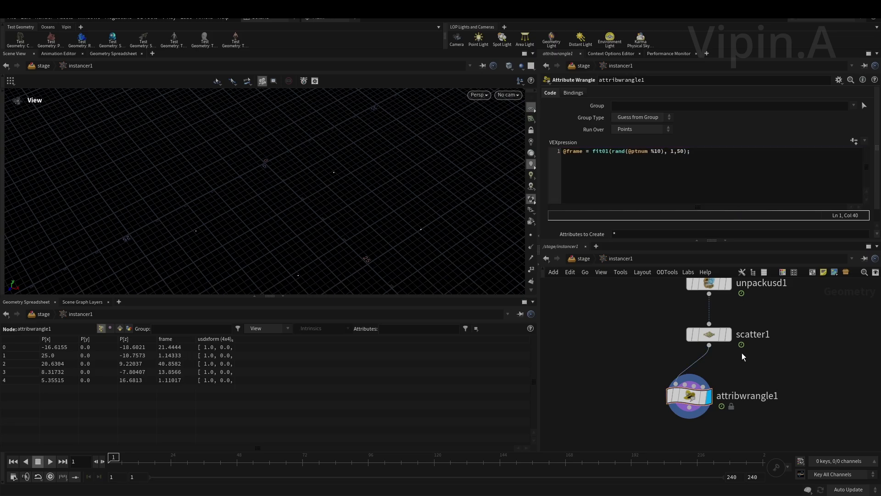
{"action": "middle_click_drag", "start_coordinate": [754, 374], "coordinate": [785, 352]}
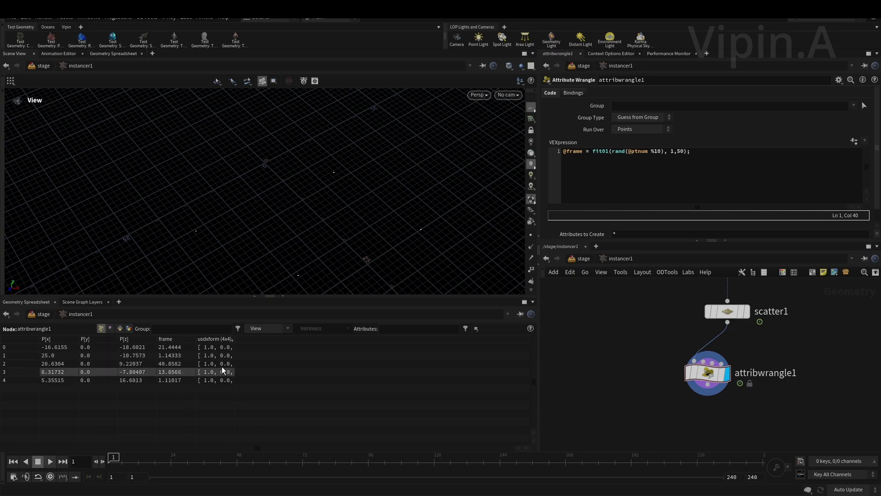
{"action": "middle_click_drag", "start_coordinate": [657, 304], "coordinate": [657, 327]}
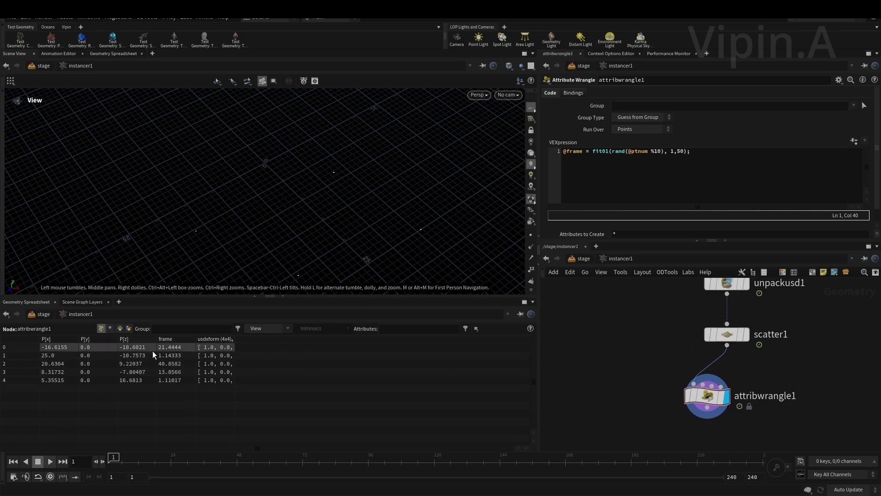
- At stage level, place a Retime Instances node under instancer1 and set its display flag
{"action": "left_click", "coordinate": [582, 260]}
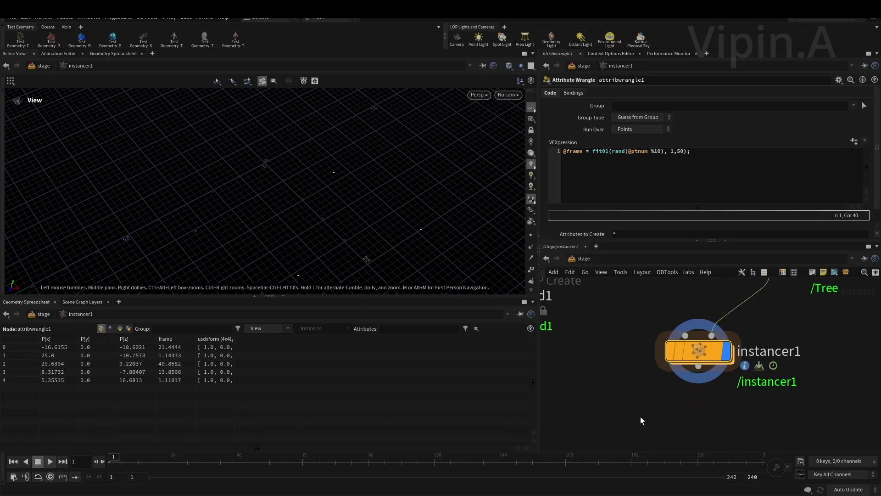
{"action": "middle_click_drag", "start_coordinate": [630, 374], "coordinate": [629, 402]}
{"action": "key", "text": "Tab"}
{"action": "type", "text": "reti"}
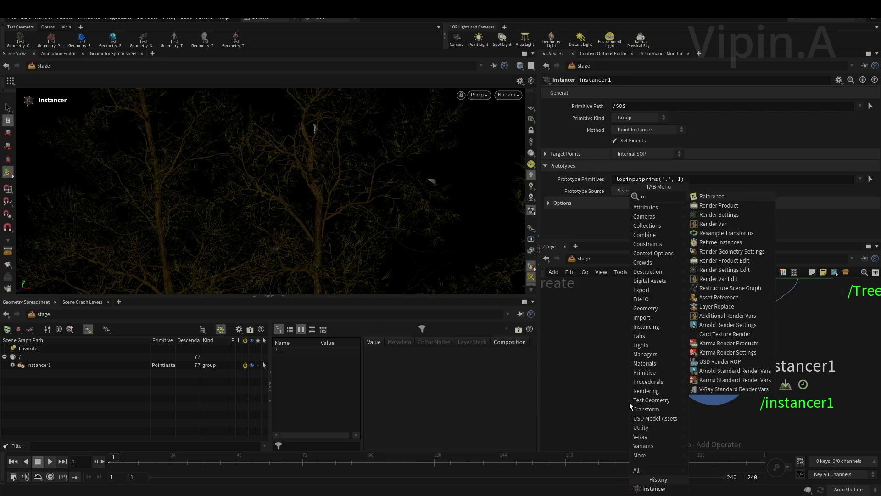
{"action": "left_click", "coordinate": [739, 196]}
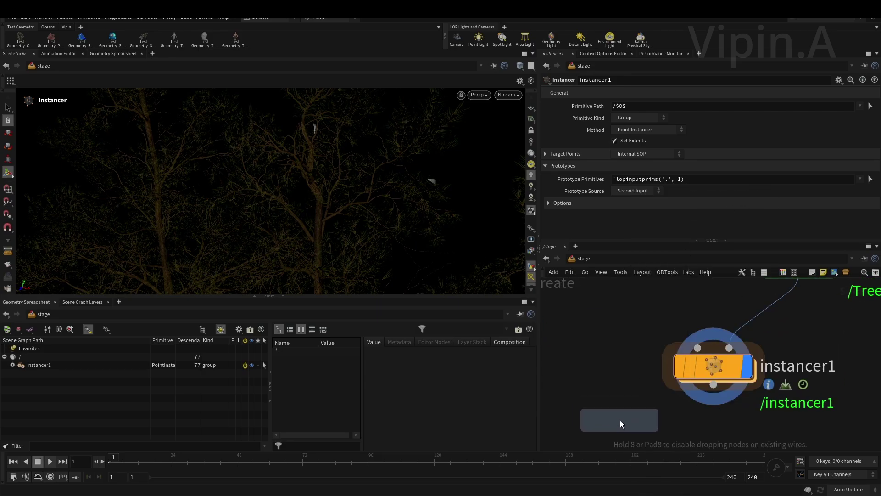
{"action": "left_click", "coordinate": [624, 406]}
{"action": "middle_click_drag", "start_coordinate": [638, 359], "coordinate": [649, 302]}
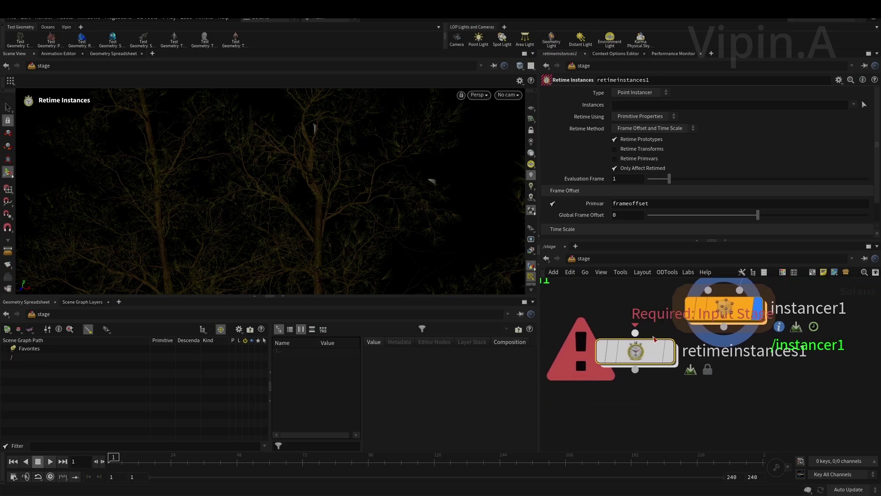
{"action": "left_click_drag", "start_coordinate": [653, 347], "coordinate": [671, 395]}
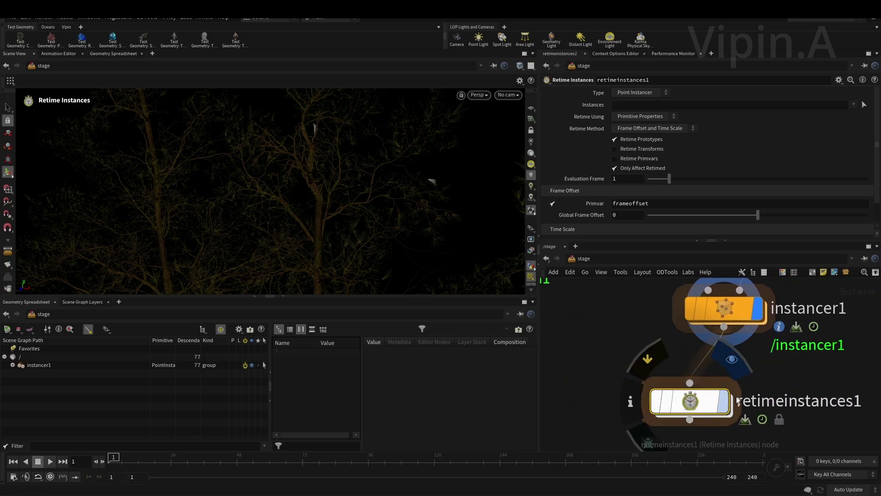
{"action": "key", "text": "l"}
{"action": "key", "text": "r"}
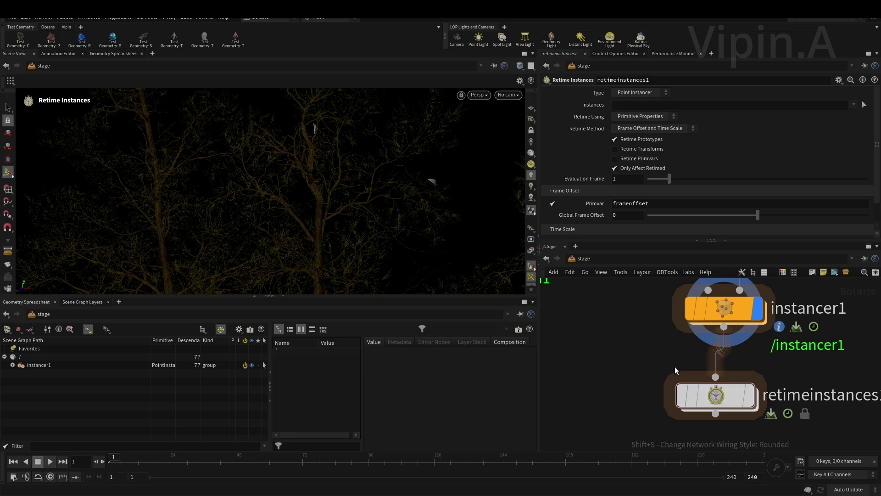
{"action": "middle_click_drag", "start_coordinate": [653, 357], "coordinate": [626, 334]}
{"action": "mouse_move", "coordinate": [747, 377]}
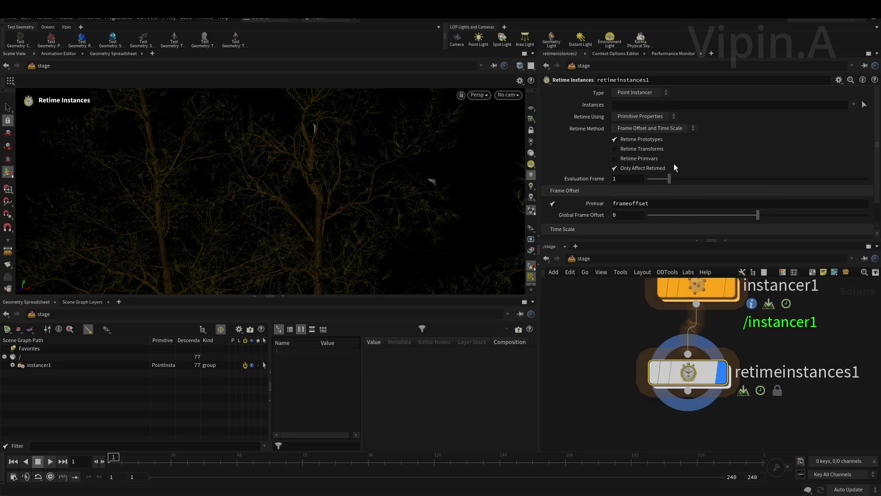
- Set the Retime Instances' Instances pattern to /instancer1[*]
{"action": "left_click", "coordinate": [636, 105]}
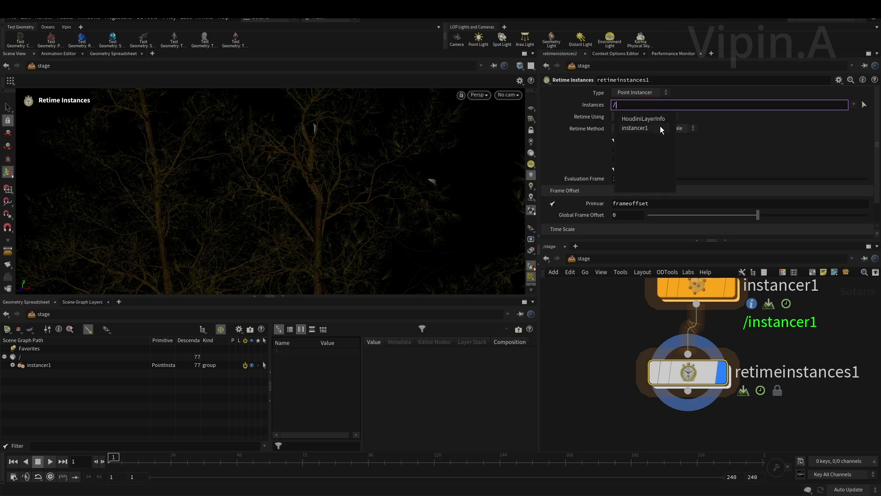
{"action": "left_click", "coordinate": [657, 128]}
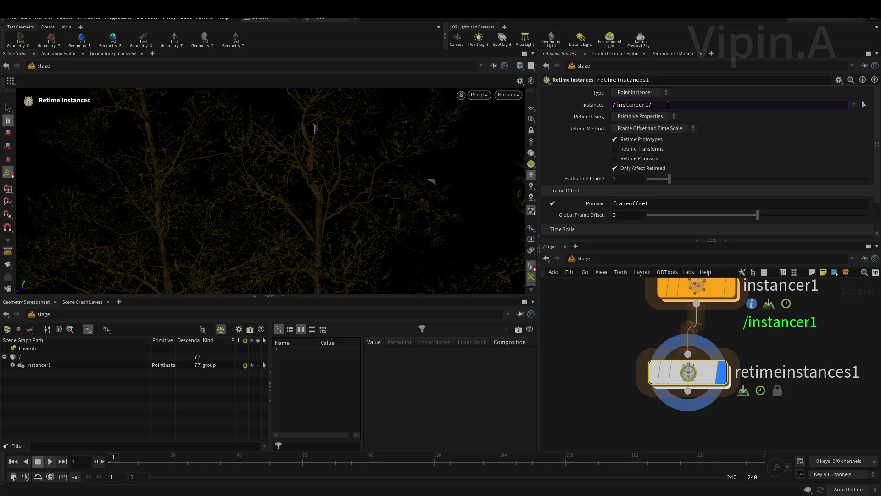
{"action": "key", "text": "BackSpace"}
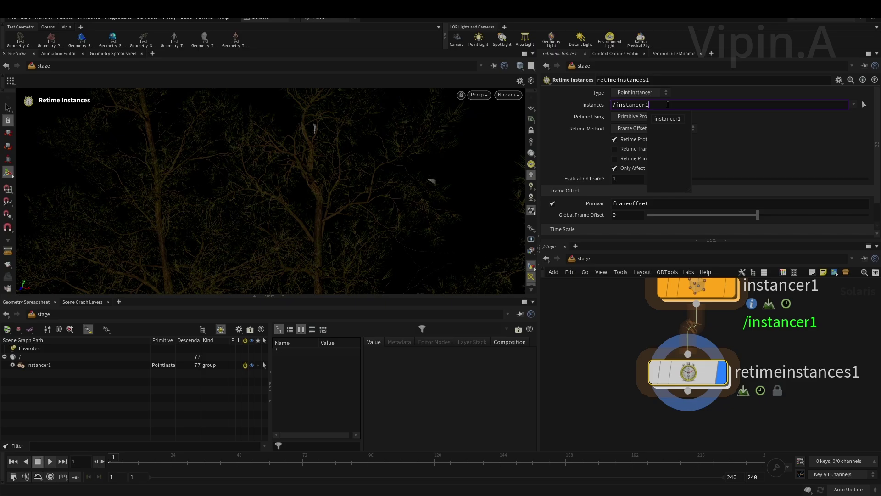
{"action": "key", "text": "BackSpace"}
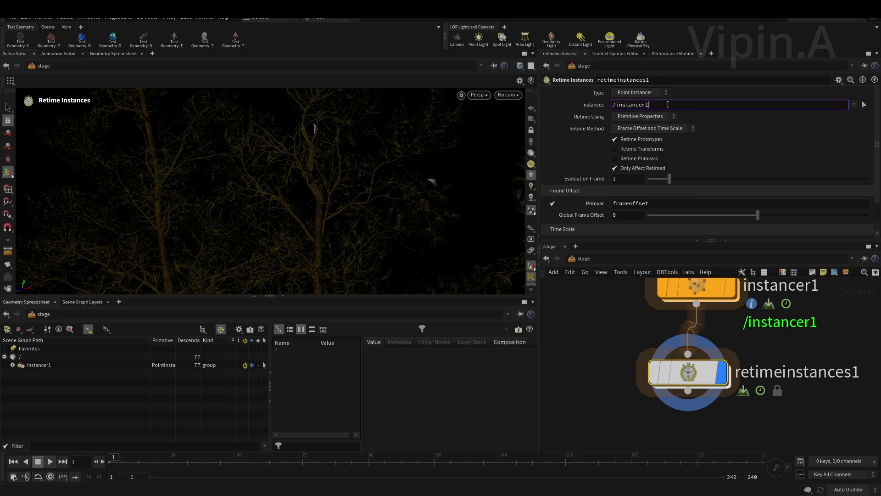
{"action": "type", "text": "[]"}
{"action": "type", "text": "*"}
{"action": "left_click", "coordinate": [766, 404]}
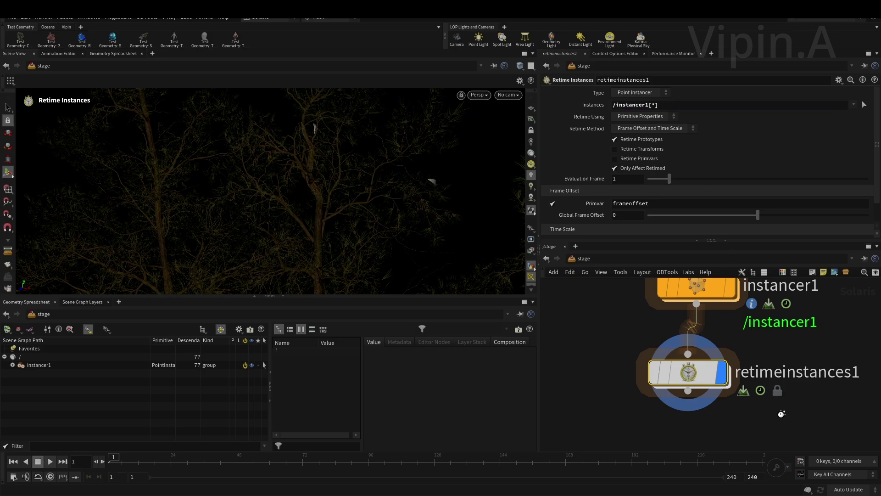
- Change the Frame Offset Primvar from frameoffset to frame
{"action": "middle_click_drag", "start_coordinate": [760, 425], "coordinate": [774, 379]}
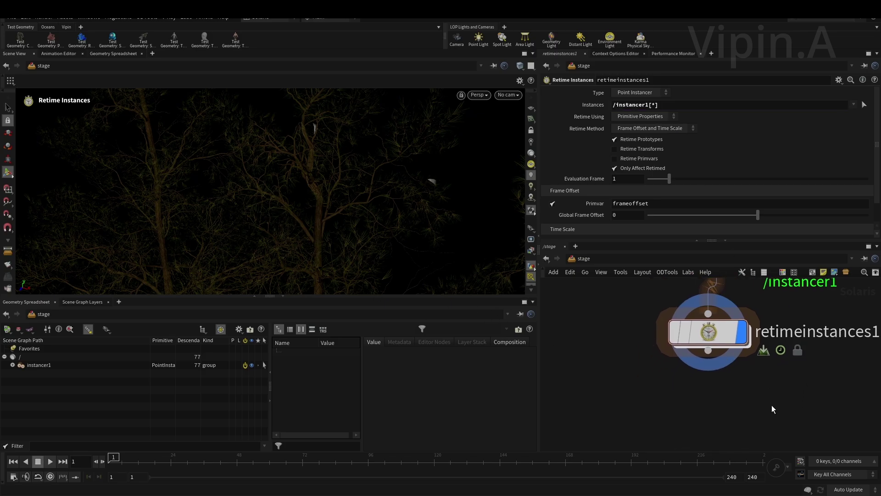
{"action": "key", "text": "h"}
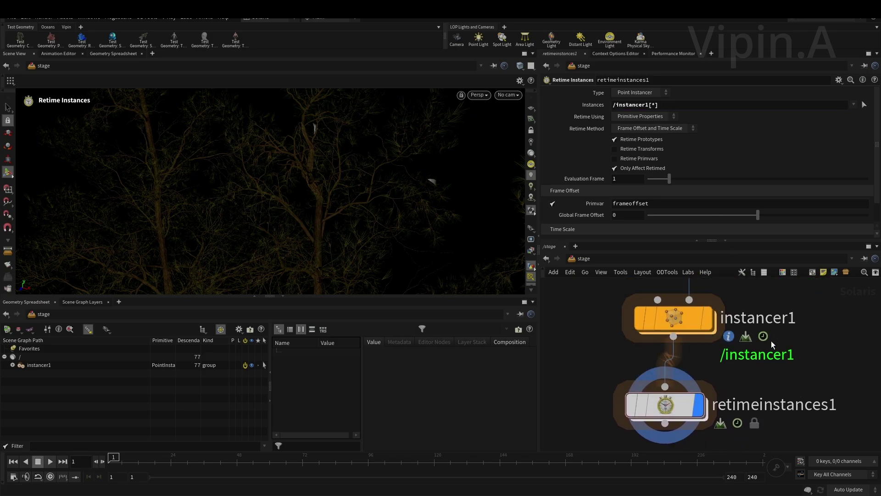
{"action": "middle_click_drag", "start_coordinate": [848, 385], "coordinate": [851, 348]}
{"action": "mouse_move", "coordinate": [644, 412]}
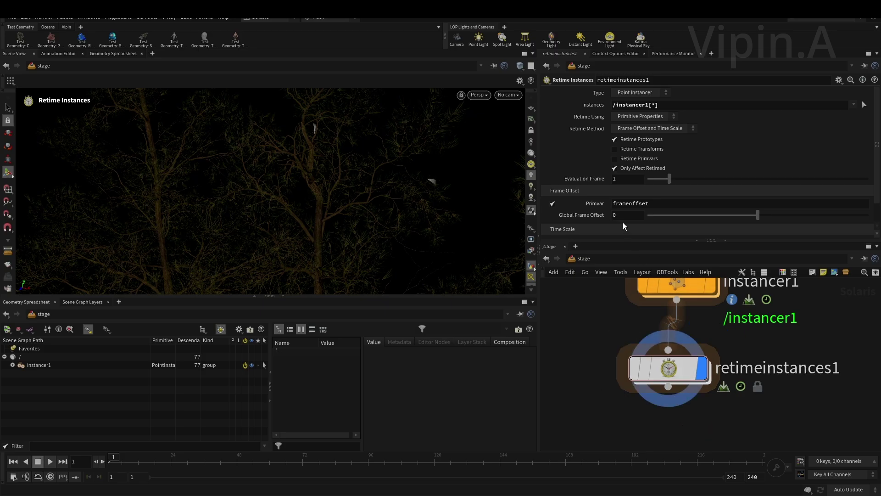
{"action": "scroll", "coordinate": [581, 203], "scroll_direction": "down", "scroll_amount": 2}
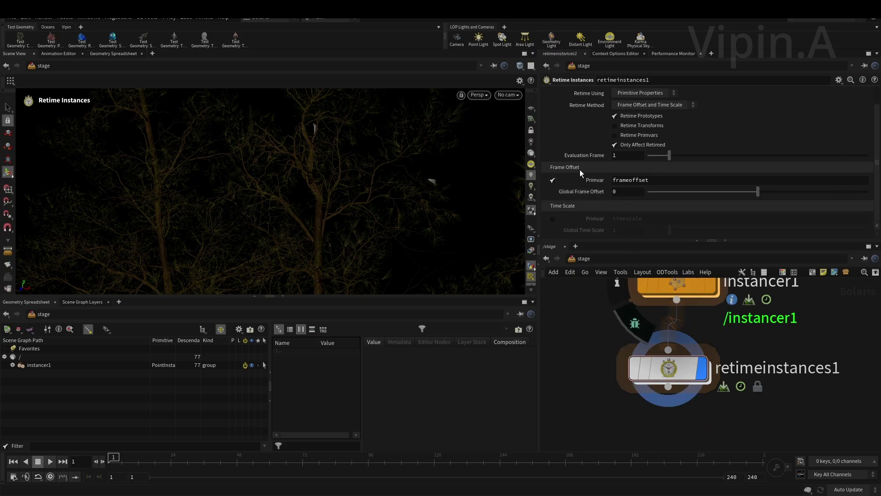
{"action": "left_click", "coordinate": [673, 182]}
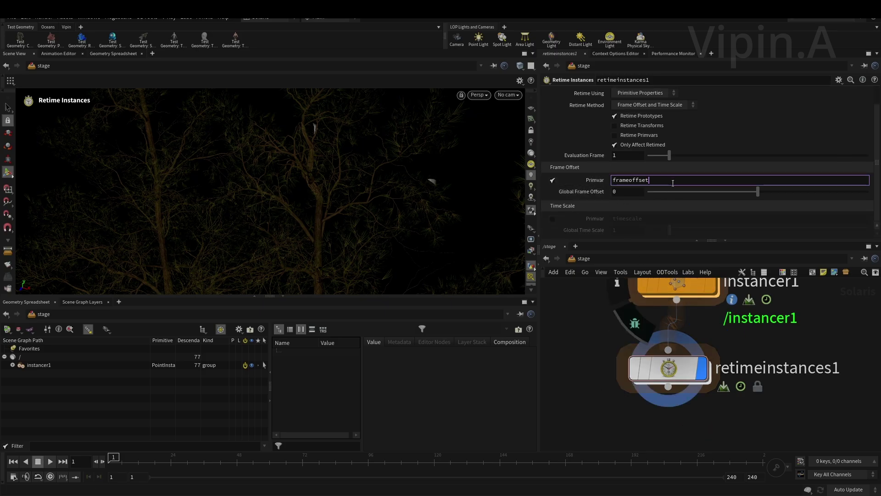
{"action": "key", "text": "BackSpace"}
{"action": "key", "text": "BackSpace"}
{"action": "key", "text": "BackSpace"}
{"action": "key", "text": "BackSpace"}
{"action": "key", "text": "Return"}
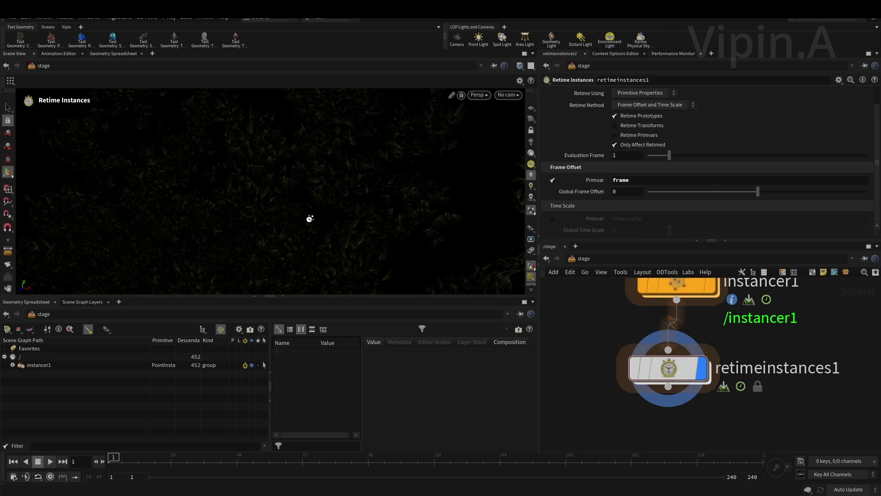
- Dive into instancer1 and check the wrangle's five frame values, 1.11017 to 40.8582, in the spreadsheet
{"action": "key", "text": "Escape"}
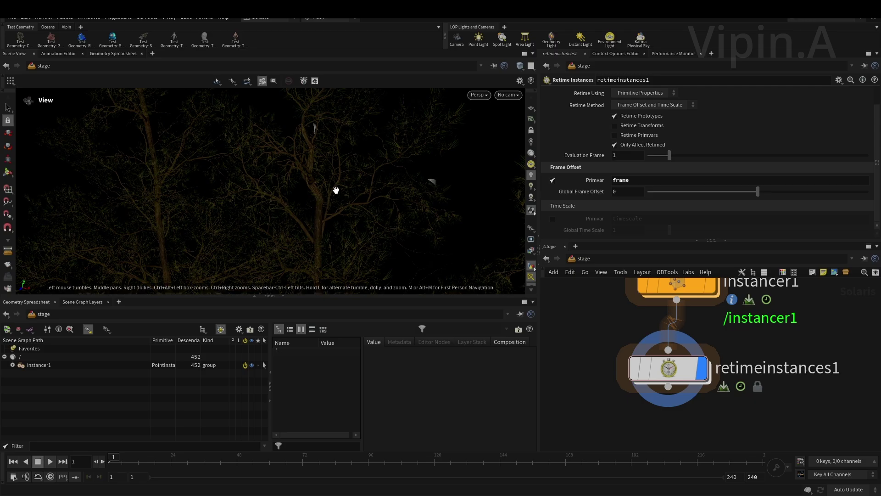
{"action": "left_click_drag", "start_coordinate": [256, 178], "coordinate": [261, 326]}
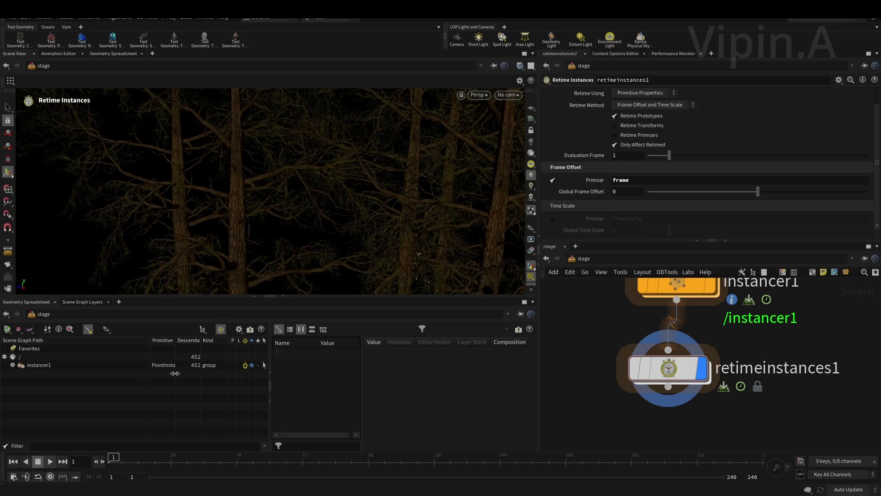
{"action": "double_click", "coordinate": [676, 287]}
{"action": "left_click_drag", "start_coordinate": [612, 373], "coordinate": [776, 408]}
{"action": "left_click", "coordinate": [164, 349]}
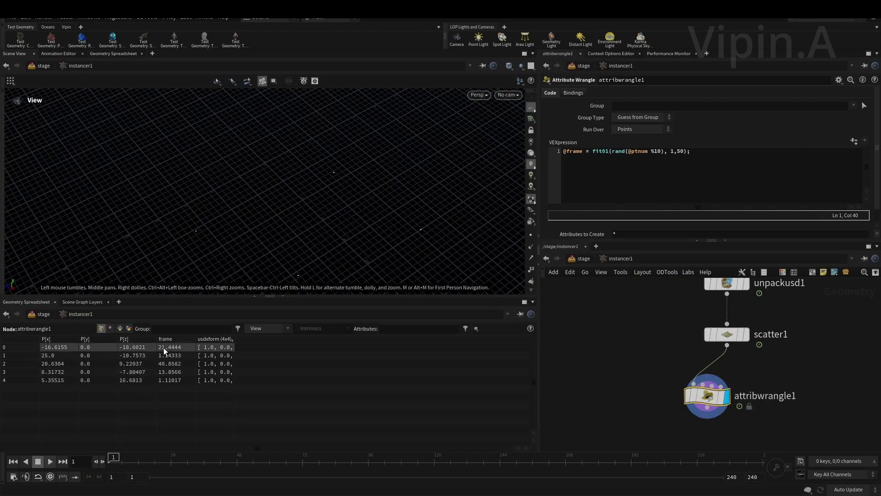
{"action": "left_click", "coordinate": [166, 356]}
{"action": "left_click", "coordinate": [170, 372]}
{"action": "left_click", "coordinate": [166, 380]}
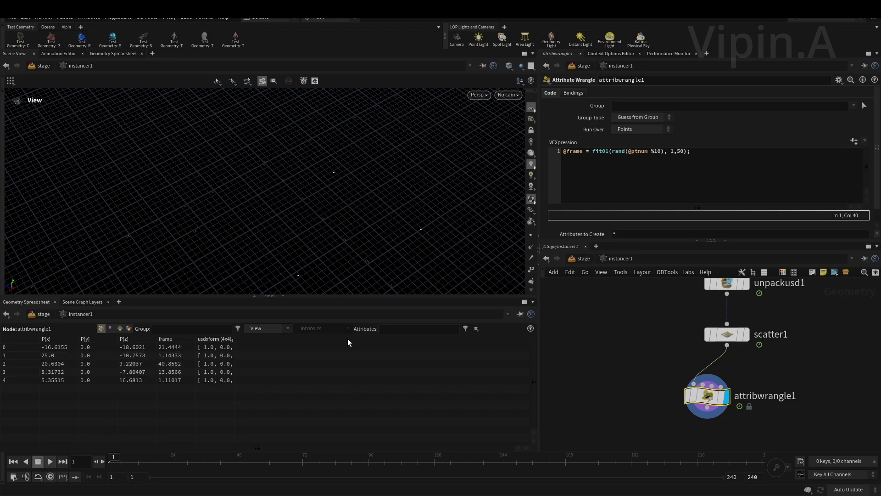
- Back at the stage level, pan, dolly and orbit the viewport over the retimed trees
{"action": "left_click", "coordinate": [583, 259]}
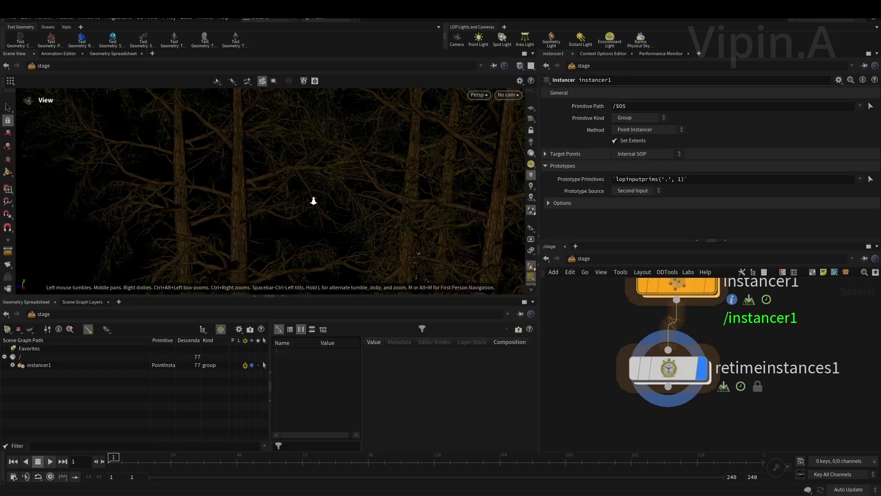
{"action": "middle_click_drag", "start_coordinate": [309, 202], "coordinate": [217, 191]}
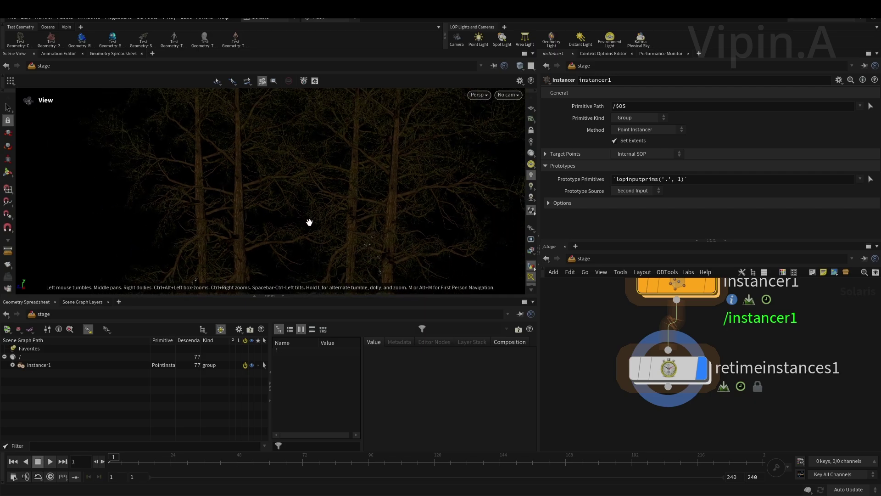
{"action": "scroll", "coordinate": [315, 217], "scroll_direction": "up", "scroll_amount": 2}
{"action": "scroll", "coordinate": [213, 209], "scroll_direction": "down", "scroll_amount": 3}
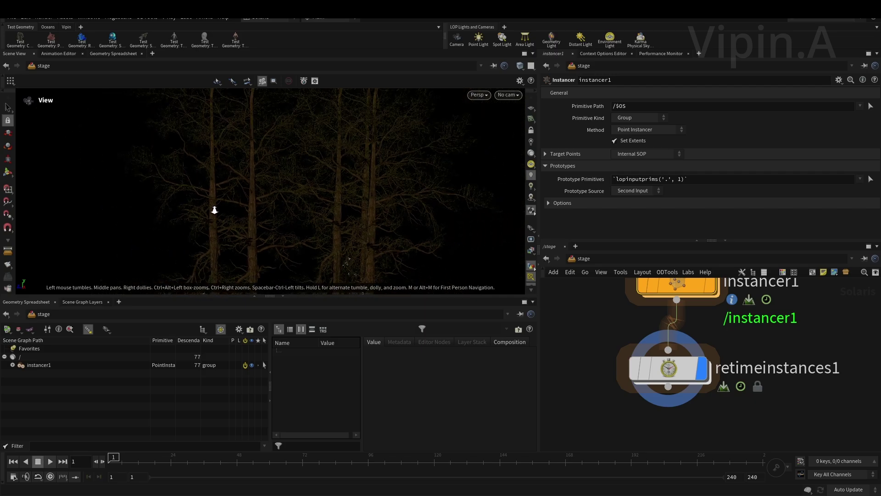
{"action": "middle_click_drag", "start_coordinate": [309, 225], "coordinate": [324, 212]}
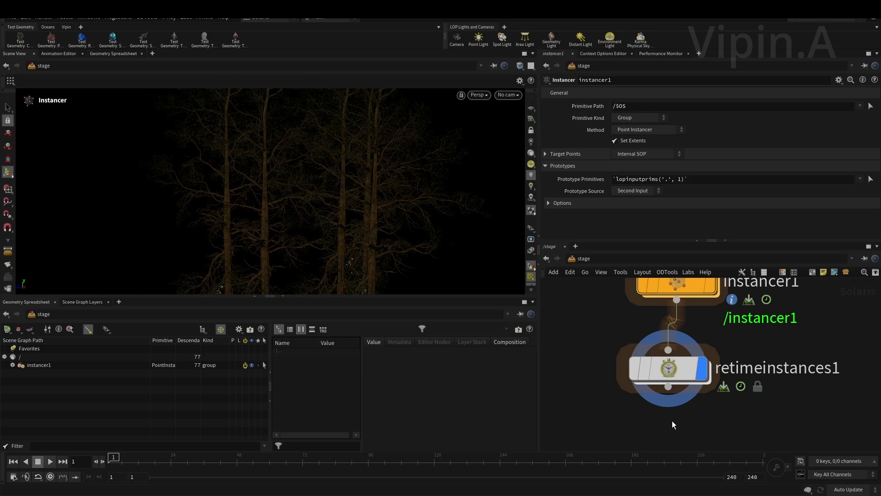
{"action": "key", "text": "Escape"}
{"action": "middle_click_drag", "start_coordinate": [330, 173], "coordinate": [280, 192]}
{"action": "middle_click_drag", "start_coordinate": [374, 156], "coordinate": [305, 199]}
{"action": "middle_click_drag", "start_coordinate": [368, 216], "coordinate": [403, 208]}
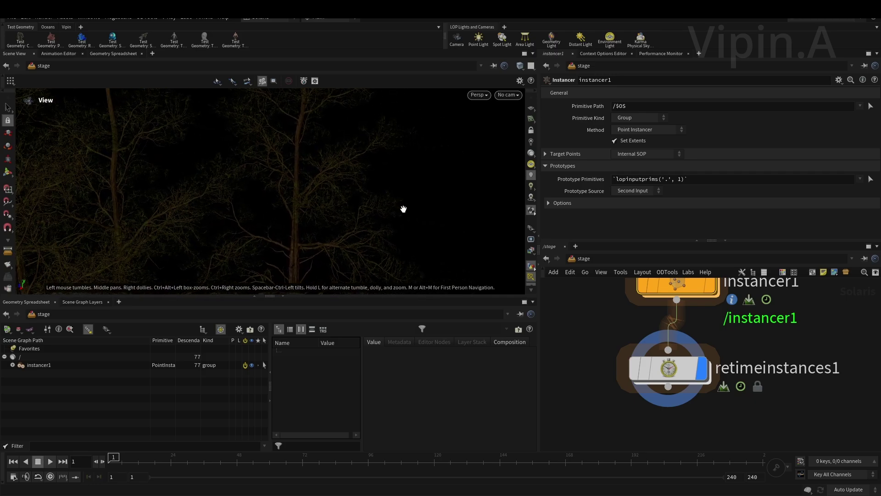
{"action": "key", "text": "Return"}
{"action": "middle_click_drag", "start_coordinate": [605, 340], "coordinate": [640, 355]}
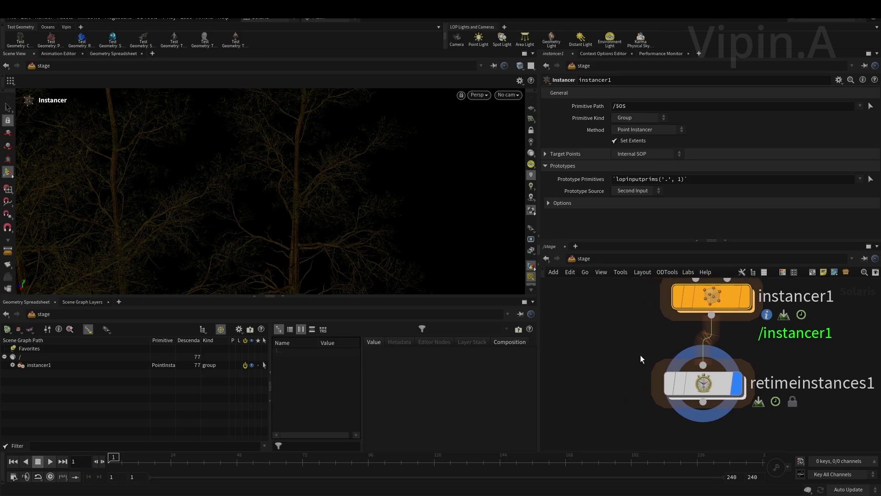